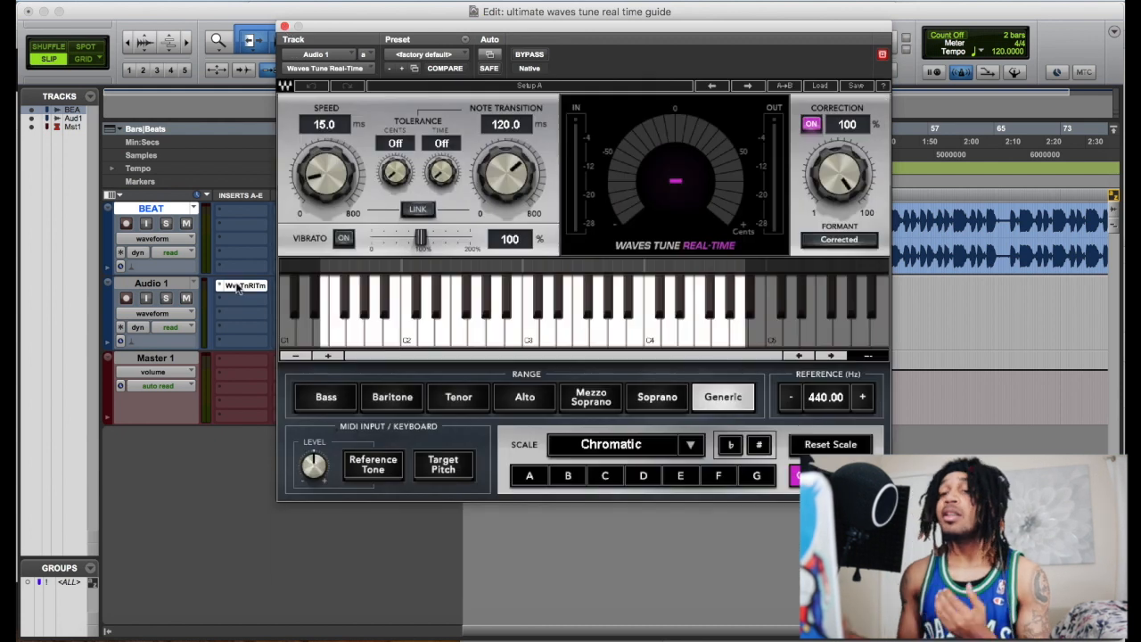
# Lower Speed and Note Transition to 0.1 ms on the Audio 1 pitch-correction plugin and set the scale root to B
pyautogui.moveTo(556, 33); pyautogui.dragTo(554, 96)
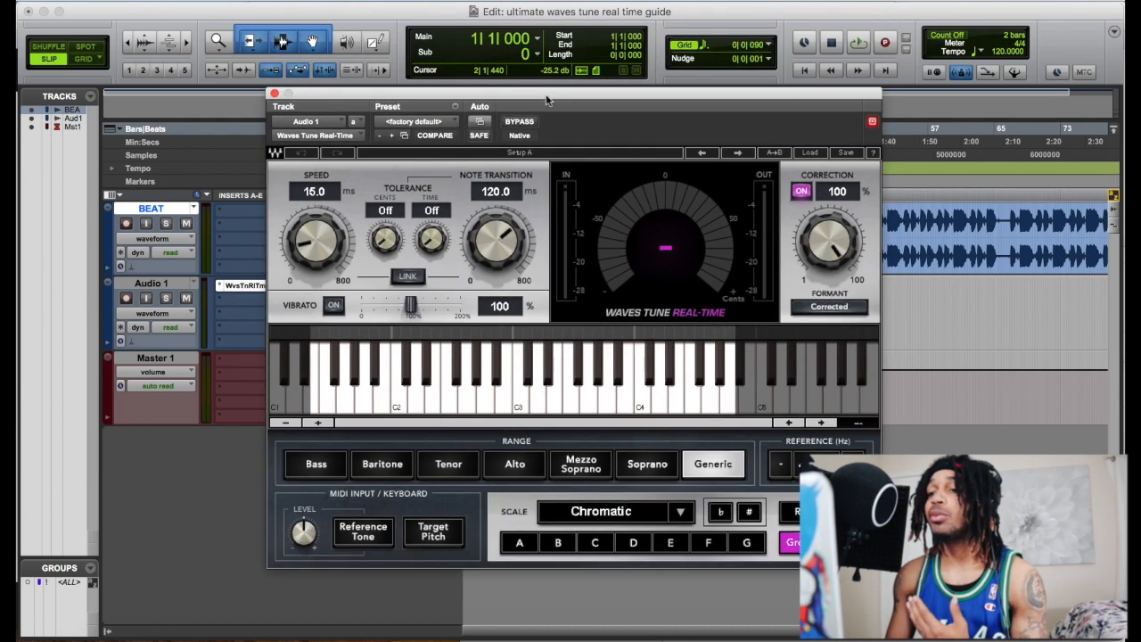
pyautogui.moveTo(554, 95); pyautogui.dragTo(541, 93)
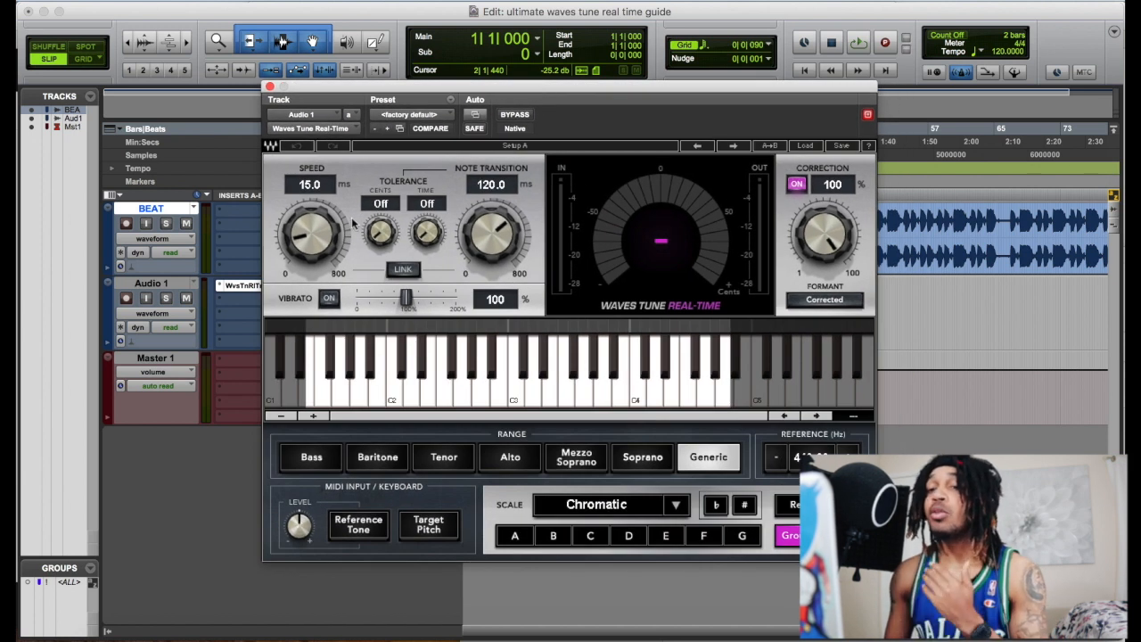
pyautogui.moveTo(321, 225); pyautogui.dragTo(294, 243)
pyautogui.moveTo(492, 221); pyautogui.dragTo(508, 246)
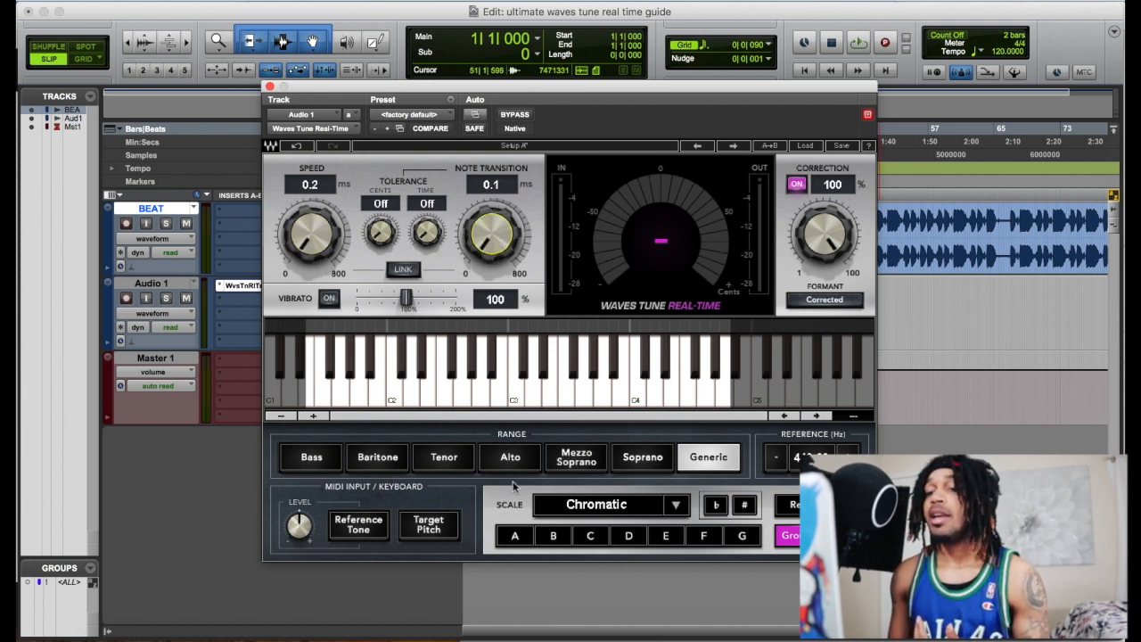
pyautogui.click(548, 537)
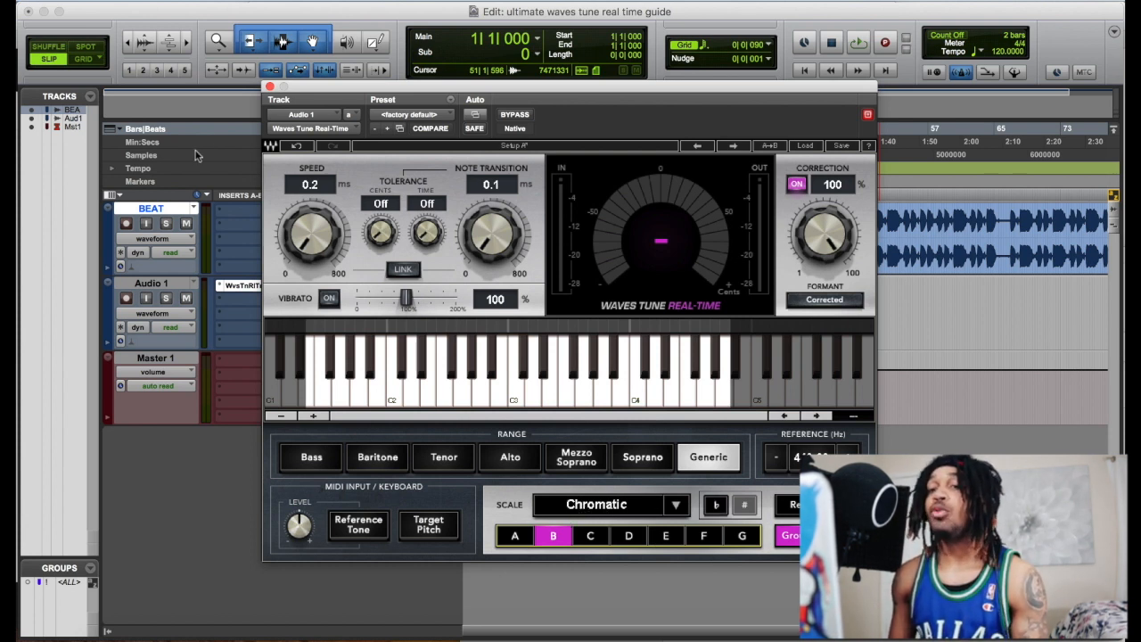
pyautogui.moveTo(294, 248); pyautogui.dragTo(295, 255)
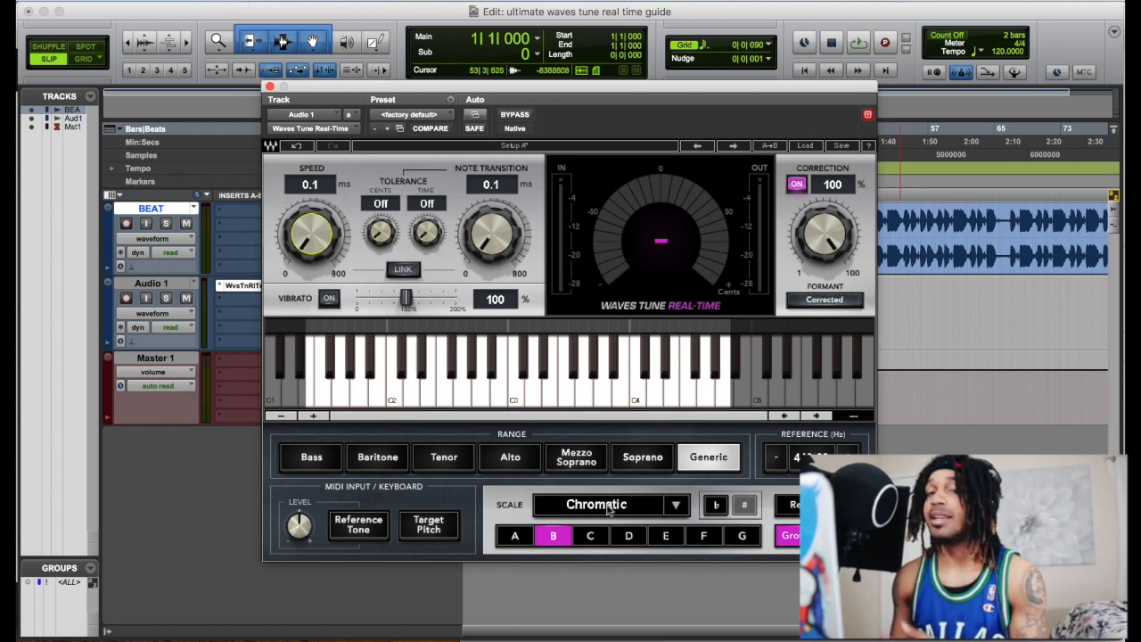
# Try the Phrygian, Bebop, Maqam Huzam and Kalyan (Carnatic) scales on the B root
pyautogui.click(675, 507)
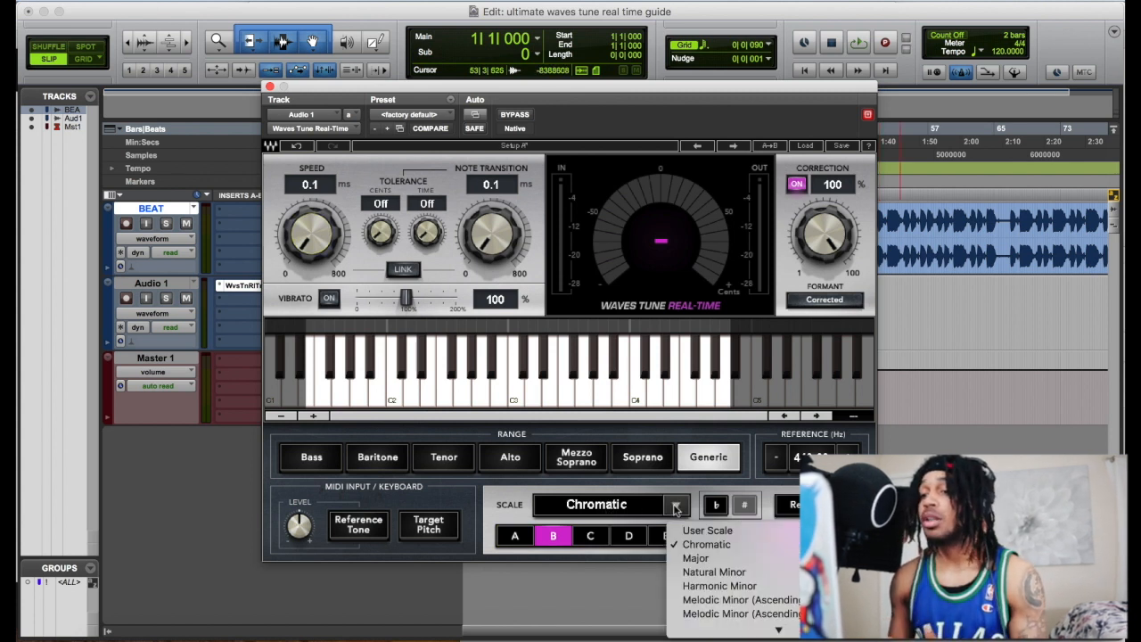
pyautogui.click(708, 546)
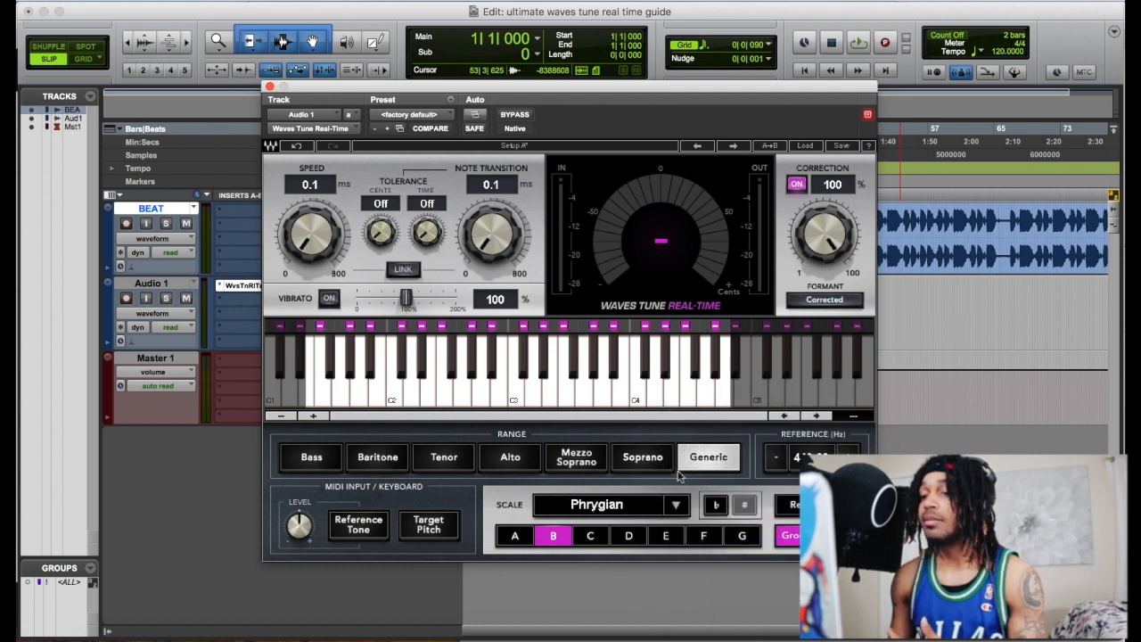
pyautogui.click(678, 506)
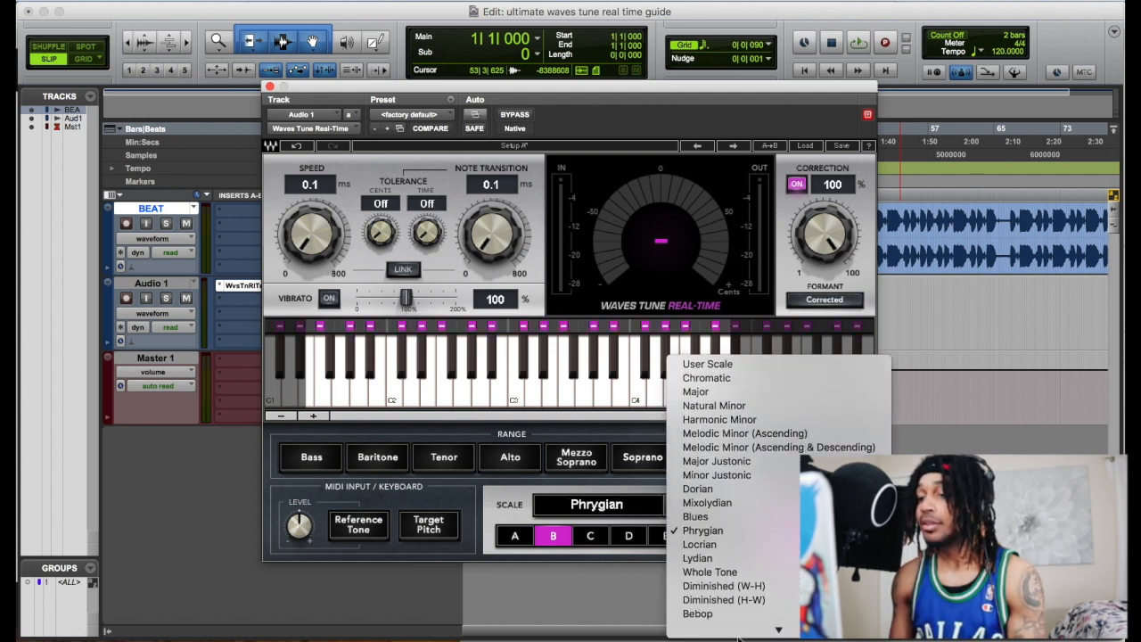
pyautogui.click(708, 545)
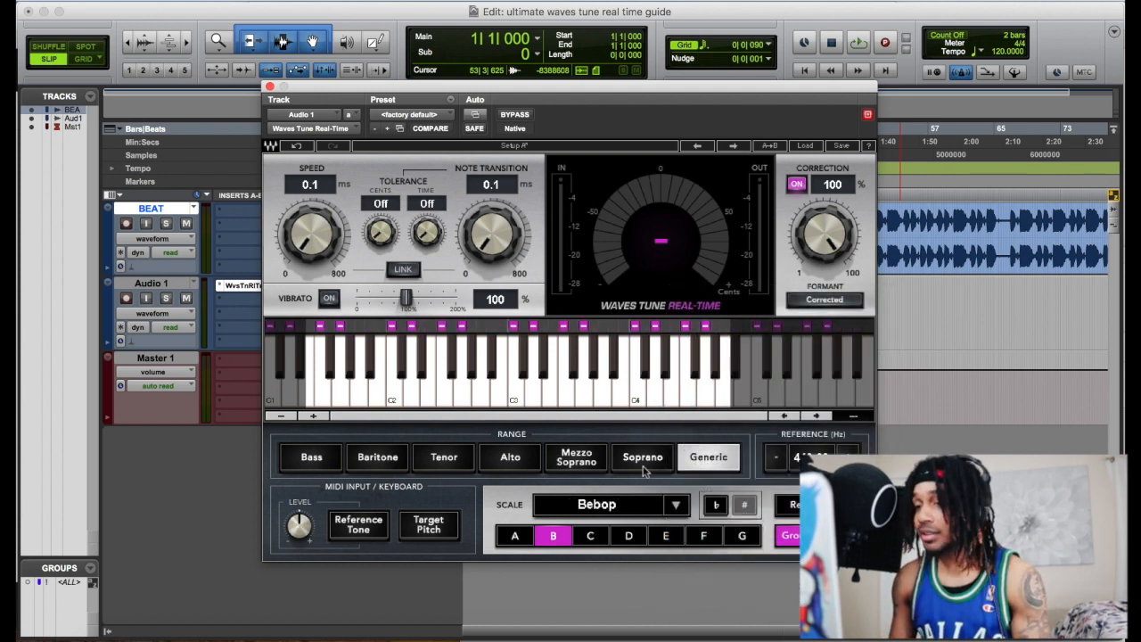
pyautogui.click(678, 505)
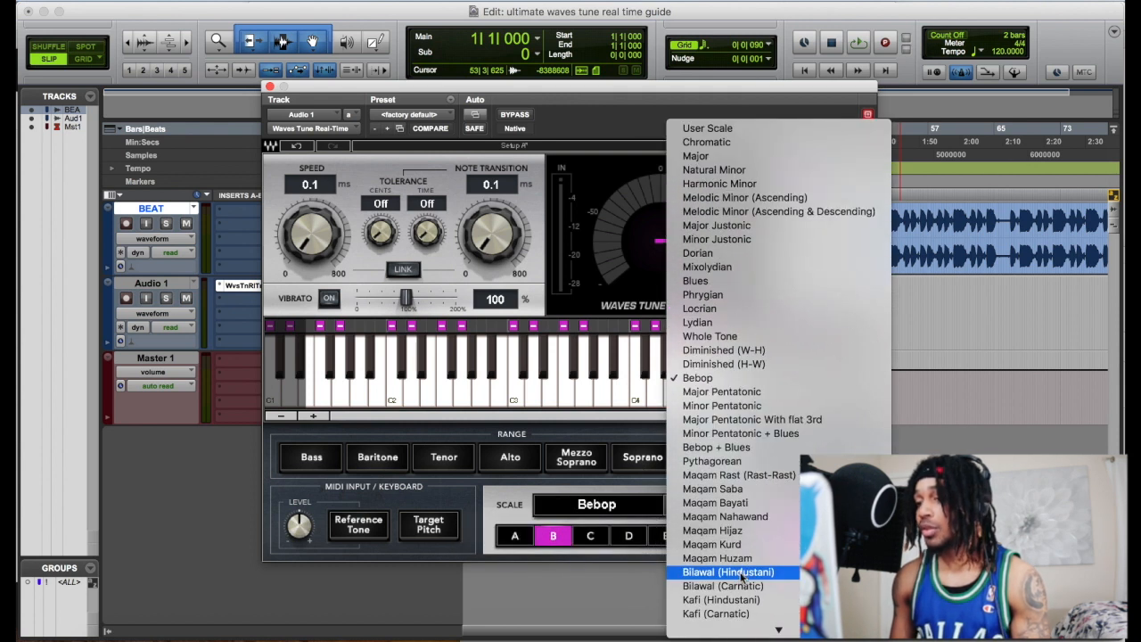
pyautogui.click(737, 561)
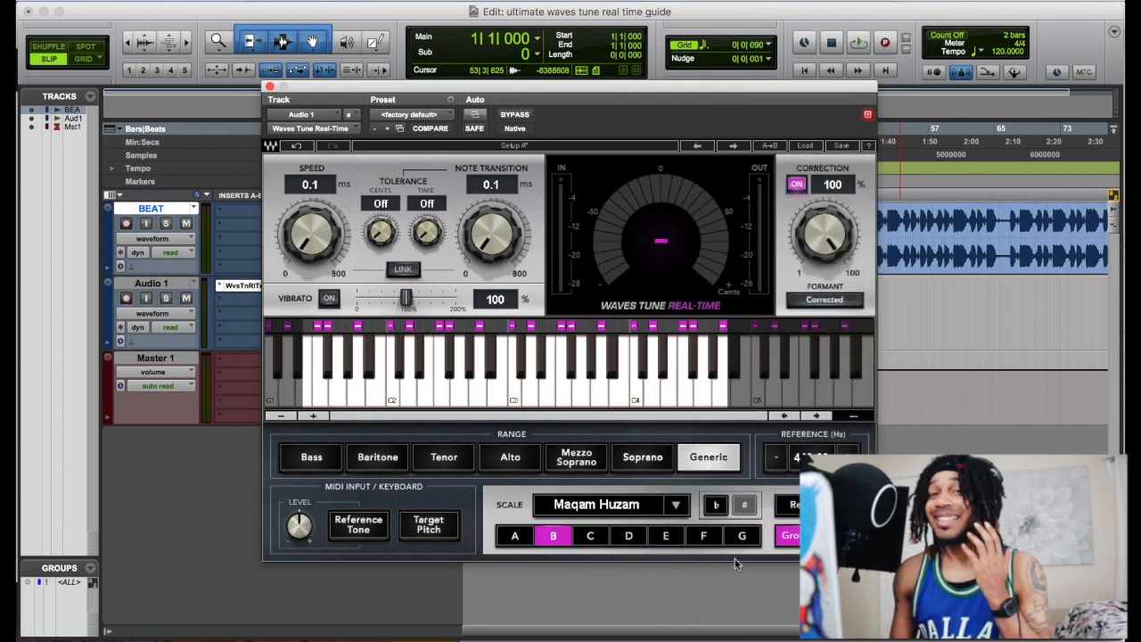
pyautogui.click(680, 506)
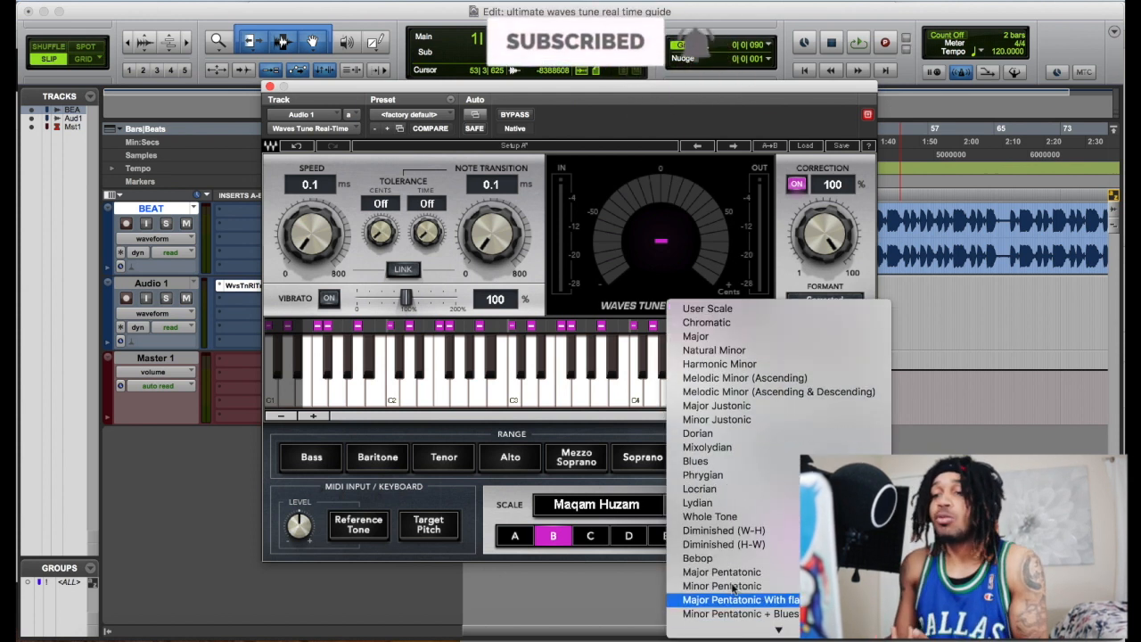
pyautogui.moveTo(735, 631)
pyautogui.scroll(-4, 731, 556)
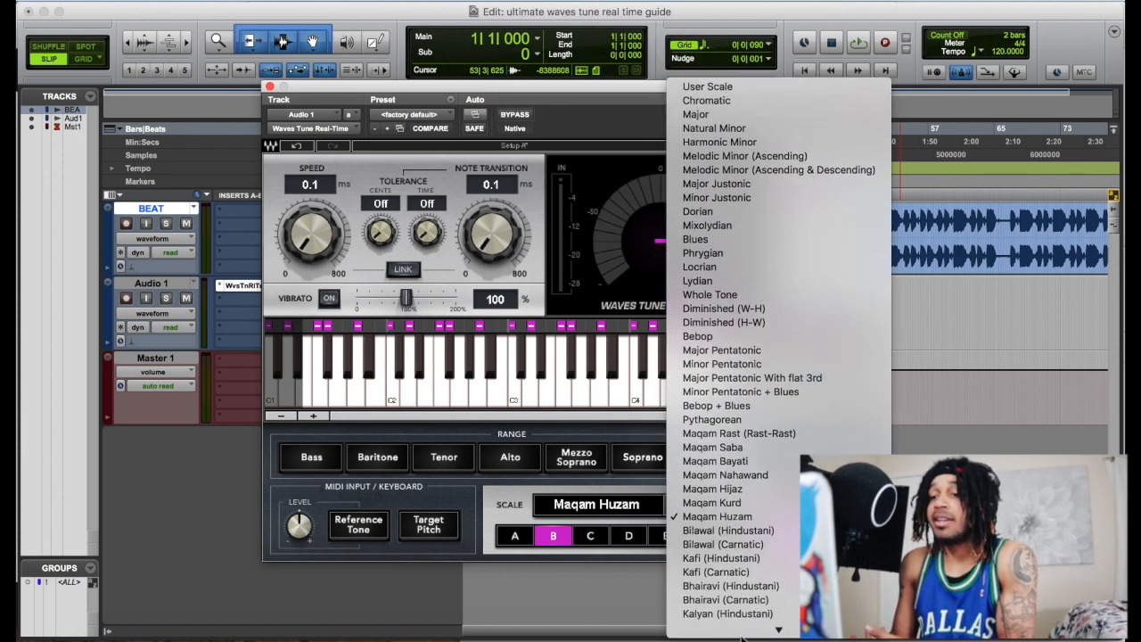
pyautogui.click(742, 585)
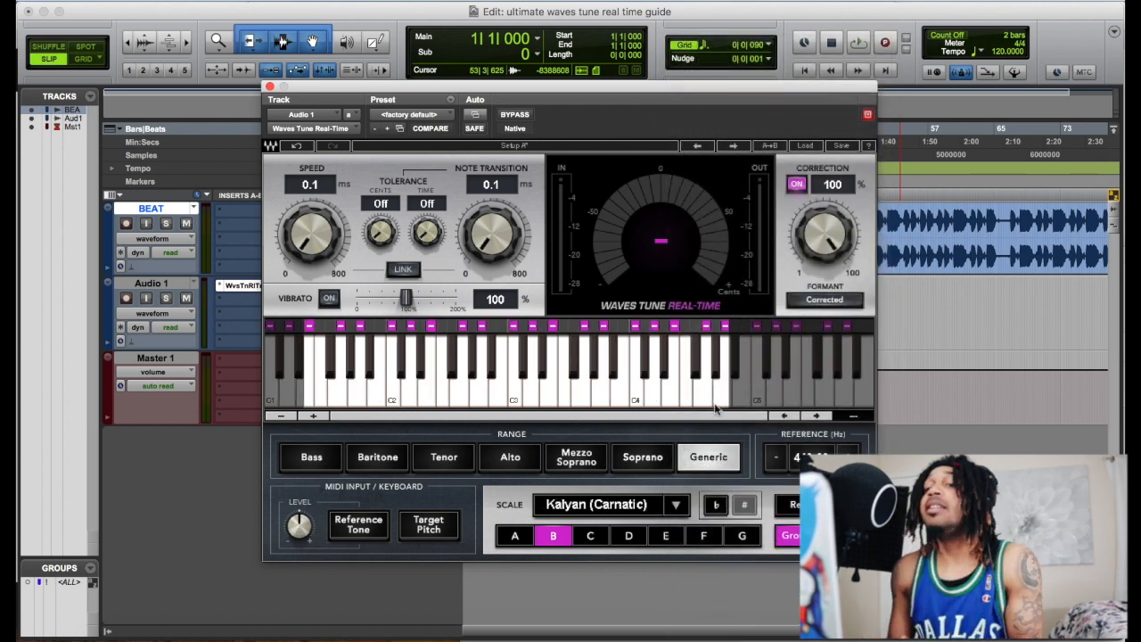
pyautogui.scroll(-1, 606, 507)
# Switch the scale to Major and settle on Natural Minor
pyautogui.click(676, 505)
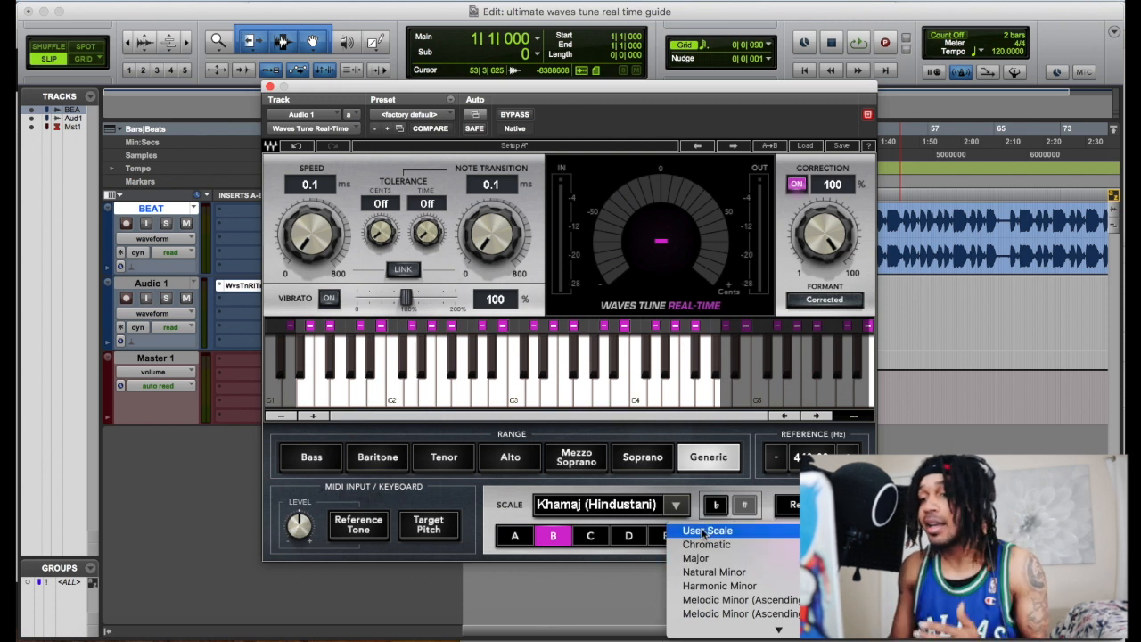
pyautogui.click(737, 559)
pyautogui.click(675, 505)
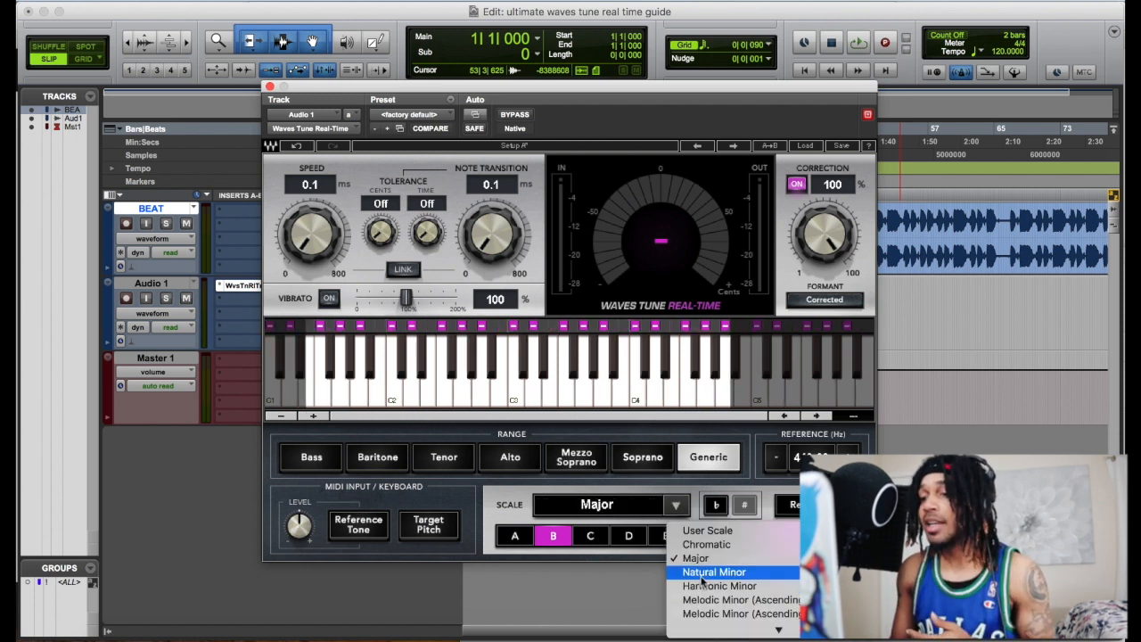
pyautogui.click(702, 575)
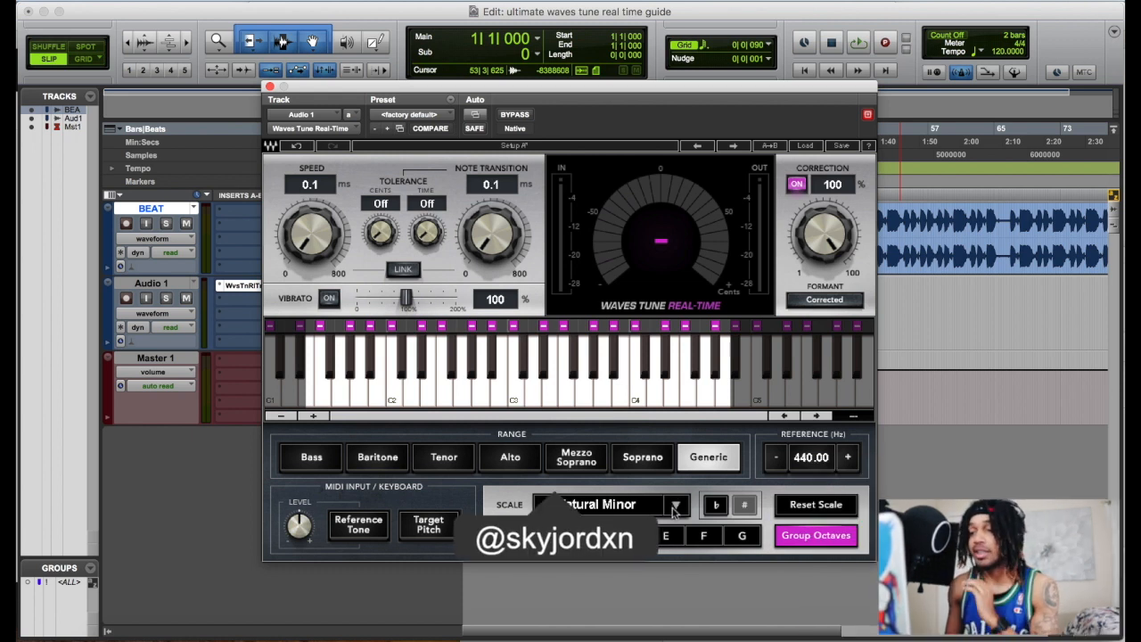
# Try a higher reference frequency and return it to 440.00 Hz
pyautogui.click(847, 458)
pyautogui.click(847, 458)
pyautogui.click(774, 455)
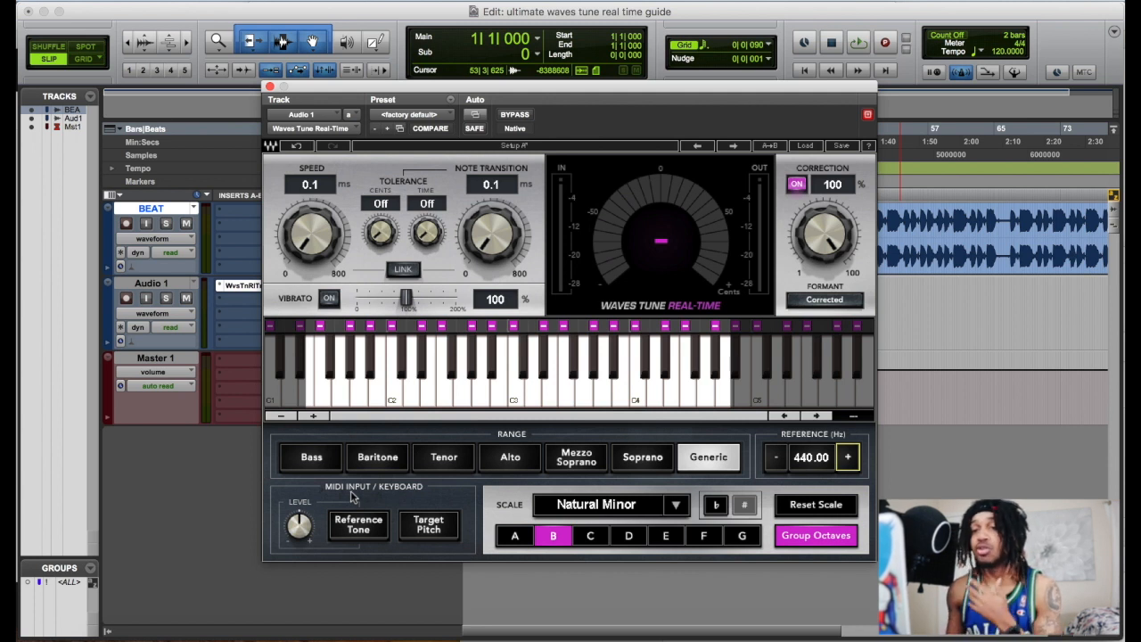
# Toggle the formant to Not Corrected and back to Corrected, and switch pitch correction off and on again
pyautogui.click(824, 299)
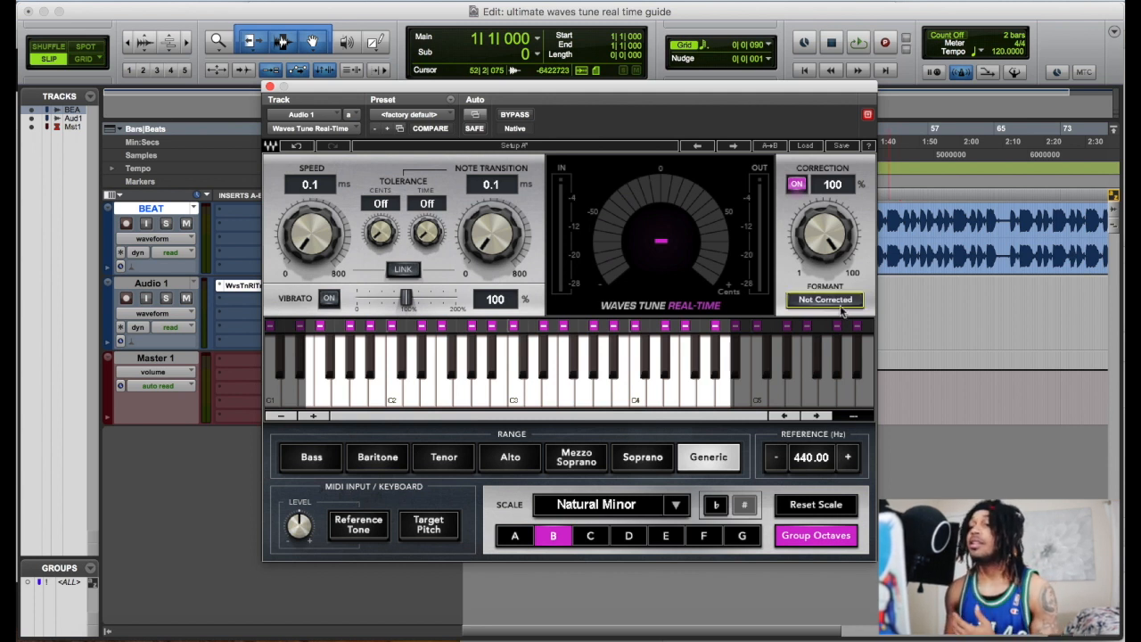
pyautogui.click(835, 304)
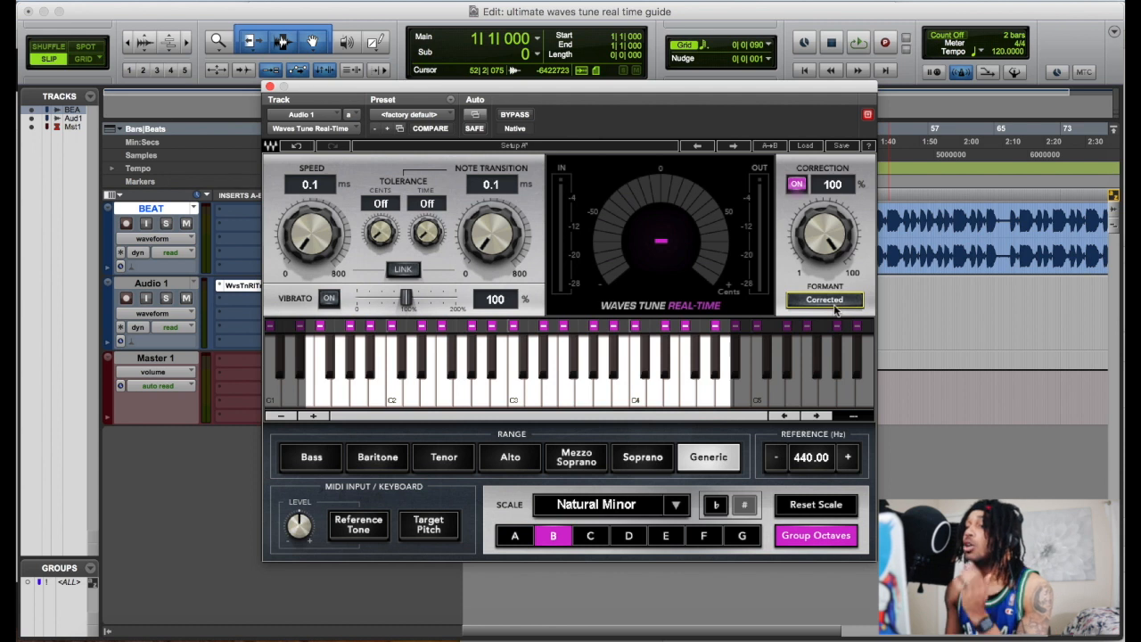
pyautogui.click(797, 183)
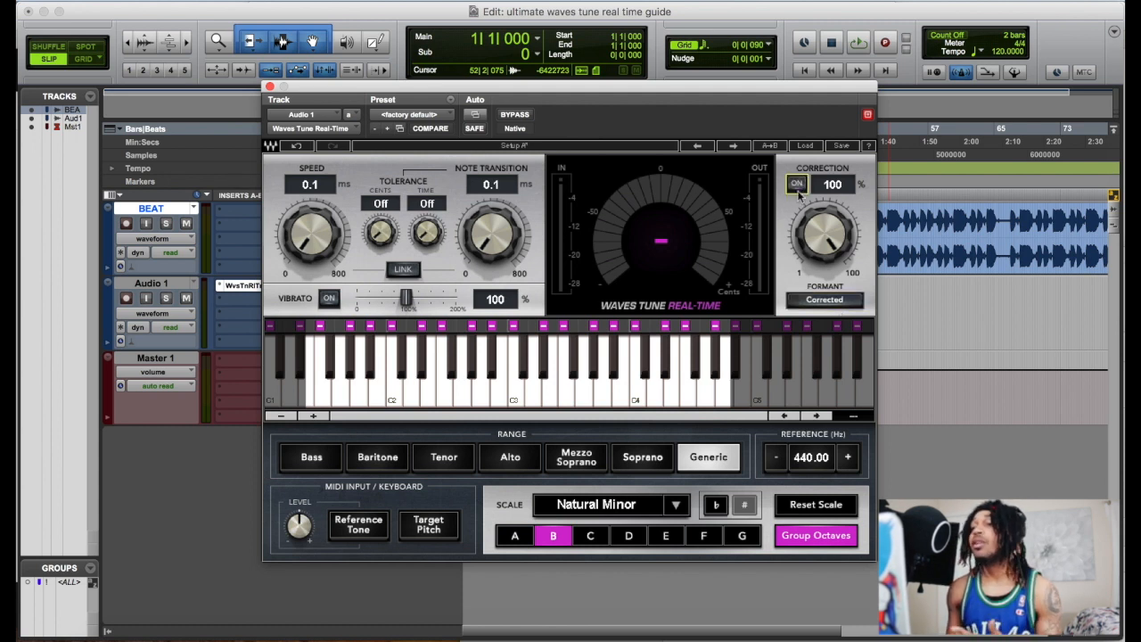
pyautogui.click(797, 184)
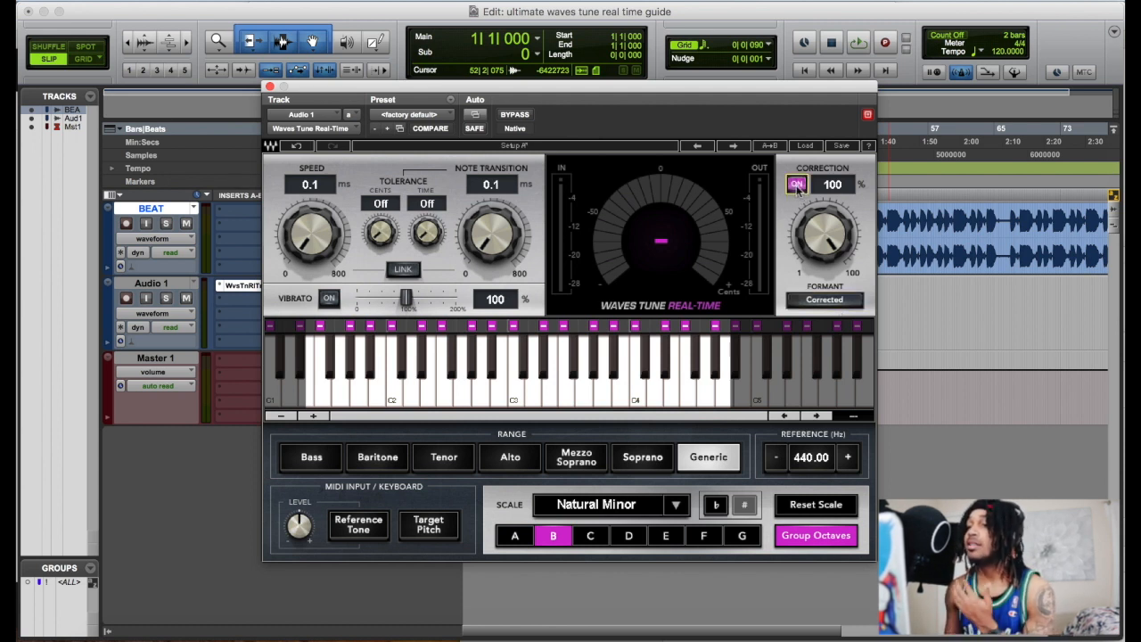
pyautogui.click(797, 185)
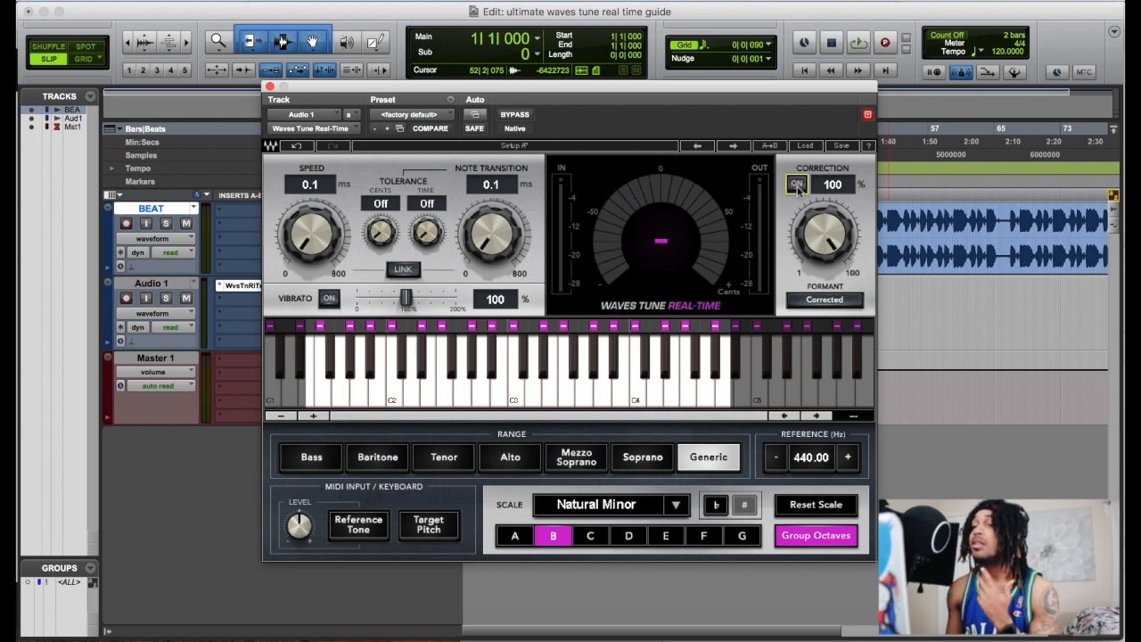
pyautogui.click(797, 184)
# Lower the correction amount to 1% and restore it to 100%
pyautogui.moveTo(829, 227); pyautogui.dragTo(829, 267)
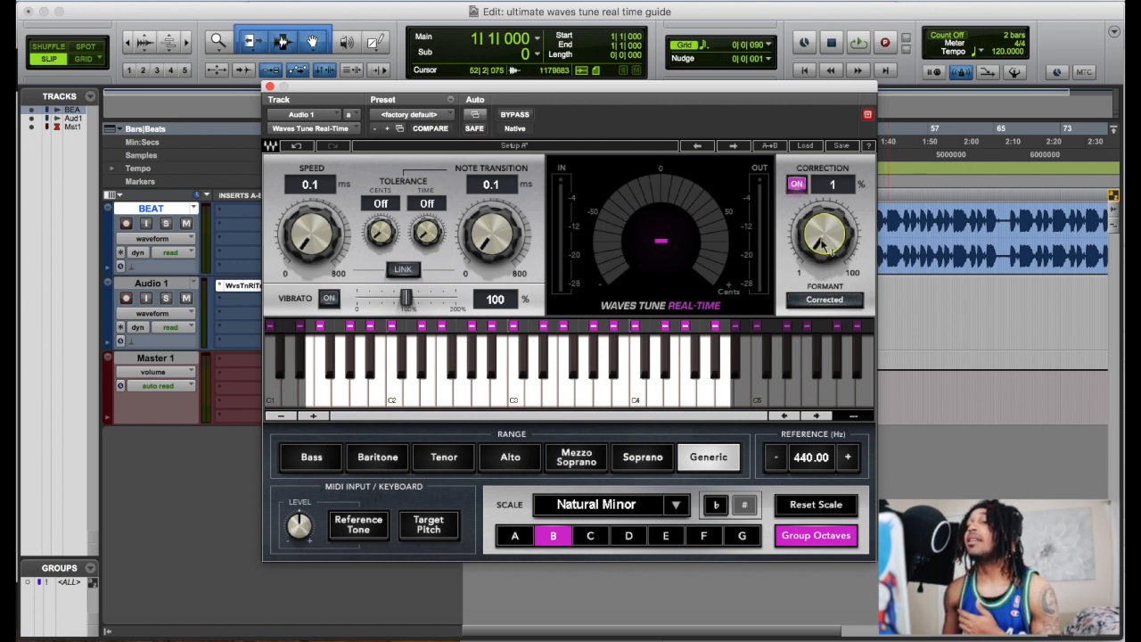
pyautogui.moveTo(824, 234); pyautogui.dragTo(825, 169)
pyautogui.moveTo(825, 258)
pyautogui.mouseDown()
pyautogui.moveTo(824, 271)
pyautogui.moveTo(824, 251)
pyautogui.mouseUp()
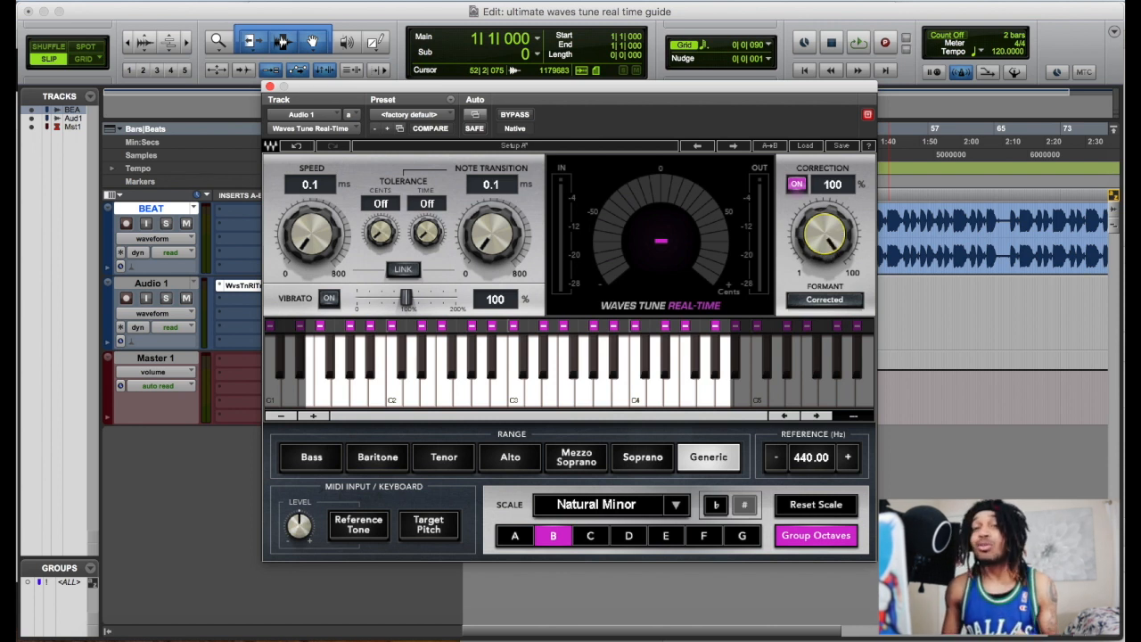
pyautogui.moveTo(825, 251)
pyautogui.mouseDown()
pyautogui.moveTo(824, 324)
pyautogui.moveTo(824, 252)
pyautogui.mouseUp()
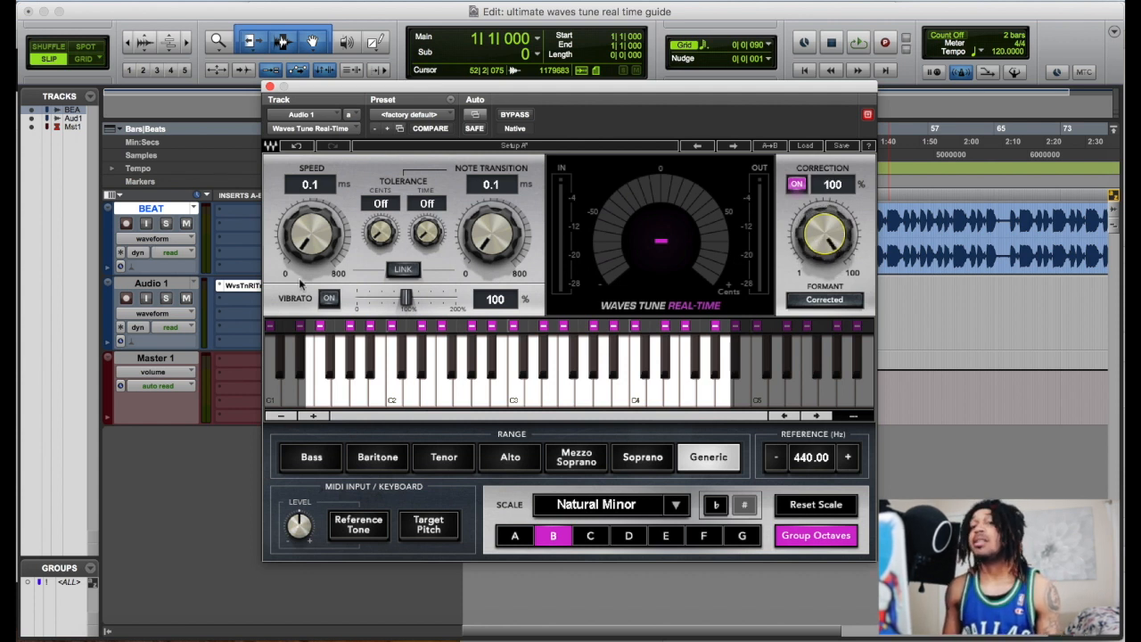
# Demonstrate the retune speed by raising Speed to 800.0 ms and returning it to 0.1 ms
pyautogui.moveTo(341, 245); pyautogui.dragTo(342, 179)
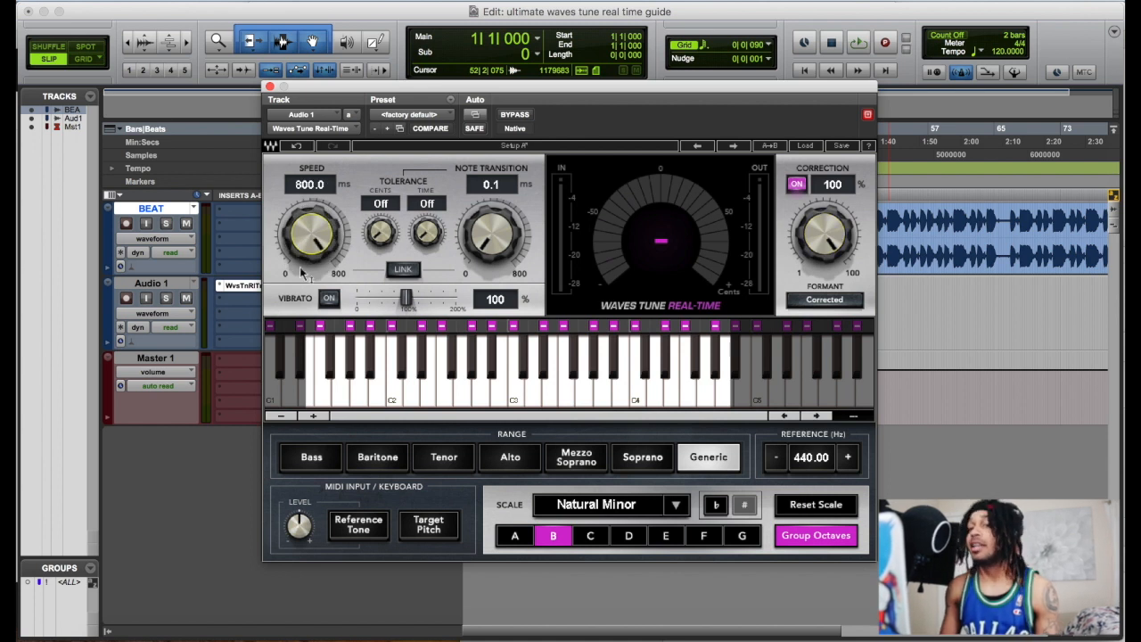
pyautogui.moveTo(310, 234); pyautogui.dragTo(310, 300)
pyautogui.moveTo(306, 223); pyautogui.dragTo(307, 165)
pyautogui.moveTo(306, 245); pyautogui.dragTo(306, 294)
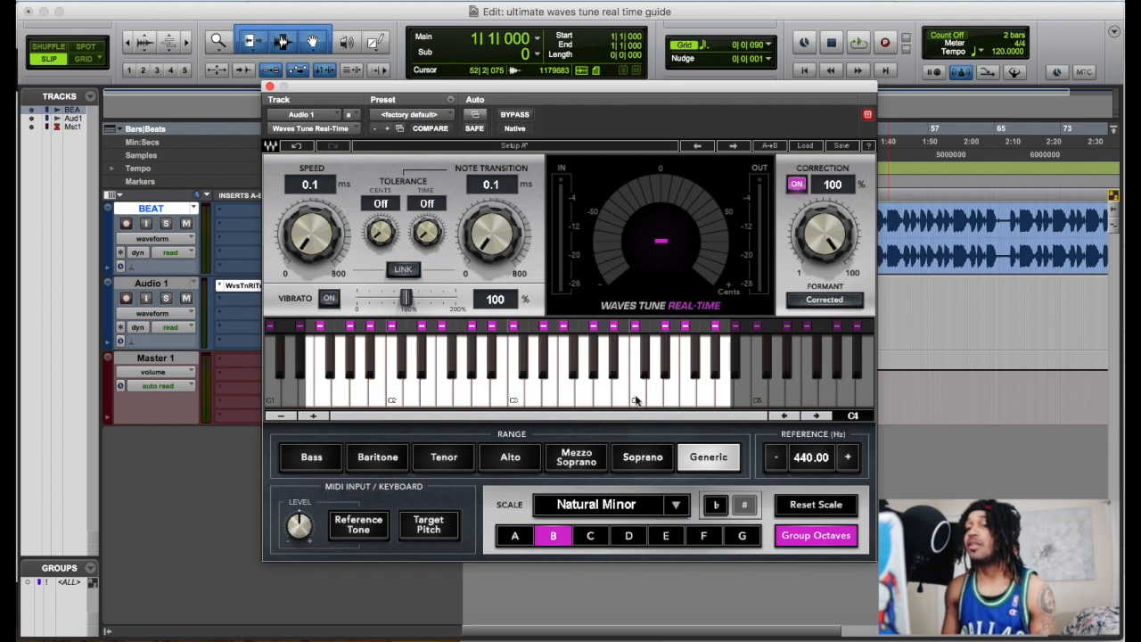
# Preview the Bass, Baritone and Tenor vocal ranges on the keyboard and restore the Generic range
pyautogui.click(622, 459)
pyautogui.click(314, 458)
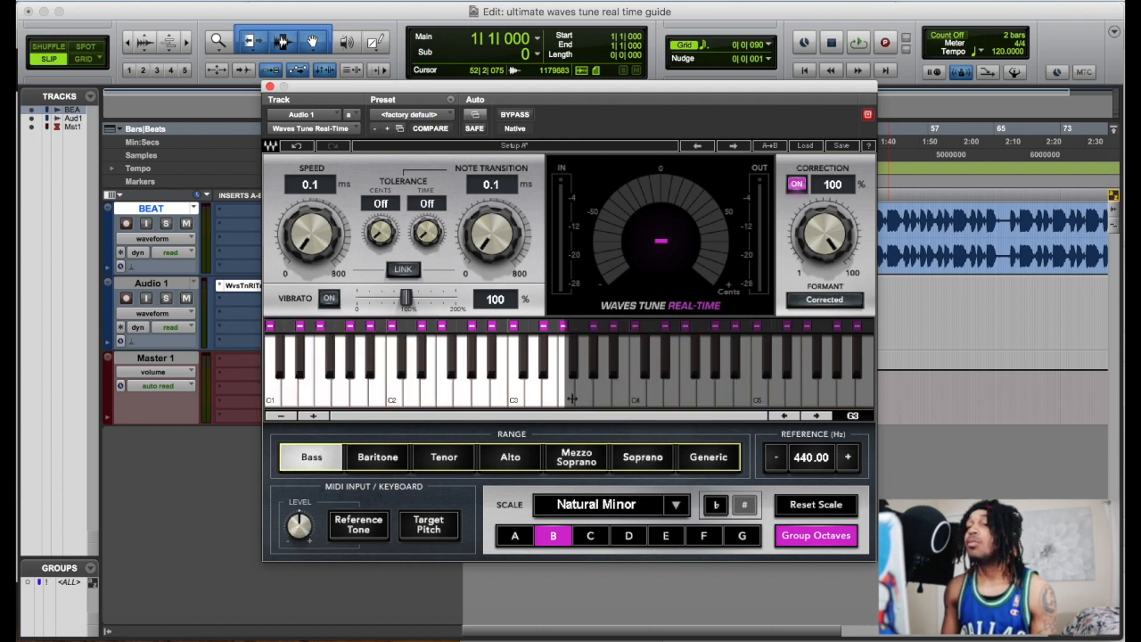
pyautogui.click(386, 463)
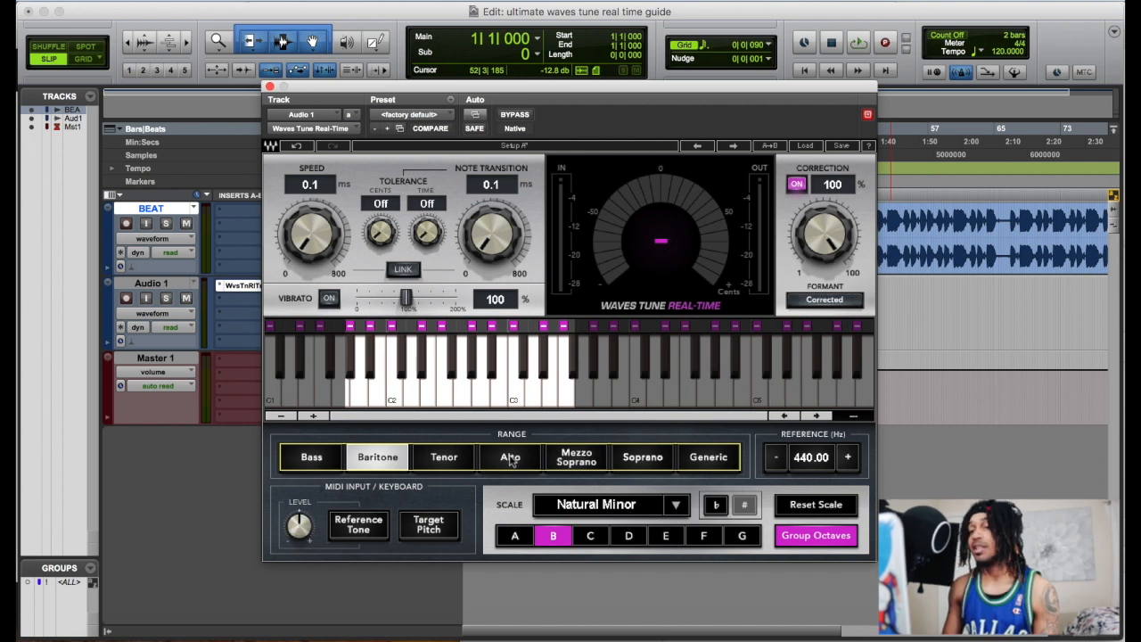
pyautogui.click(443, 456)
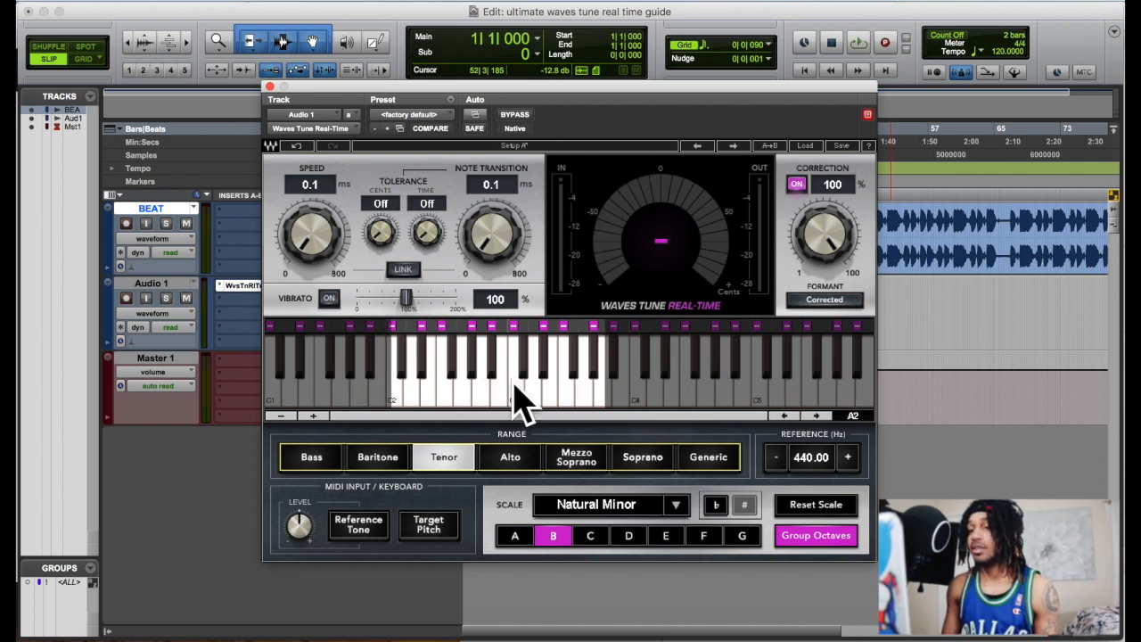
pyautogui.click(709, 456)
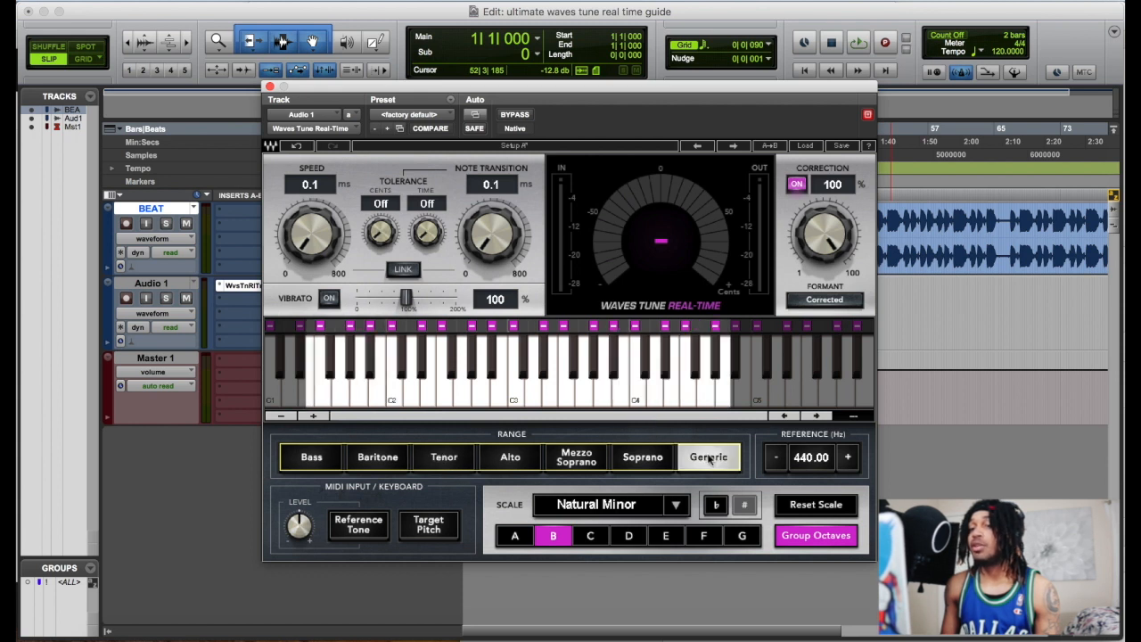
pyautogui.click(313, 418)
pyautogui.click(313, 418)
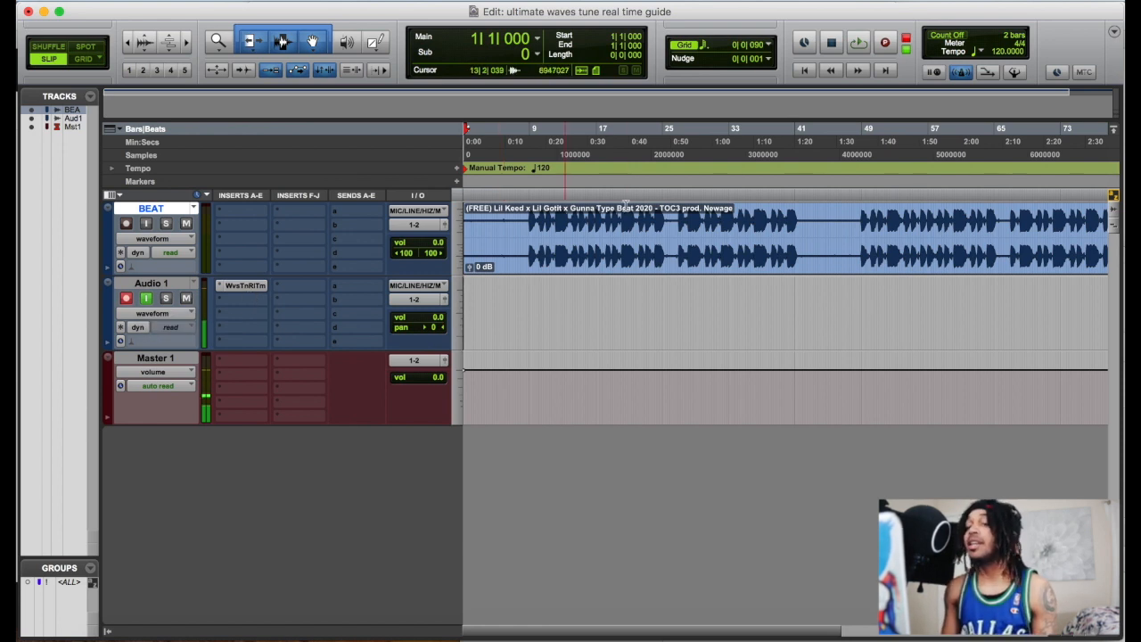
# Switch to Mixed In Key 7 and reposition its window to view the beat's key analysis
pyautogui.click(260, 635)
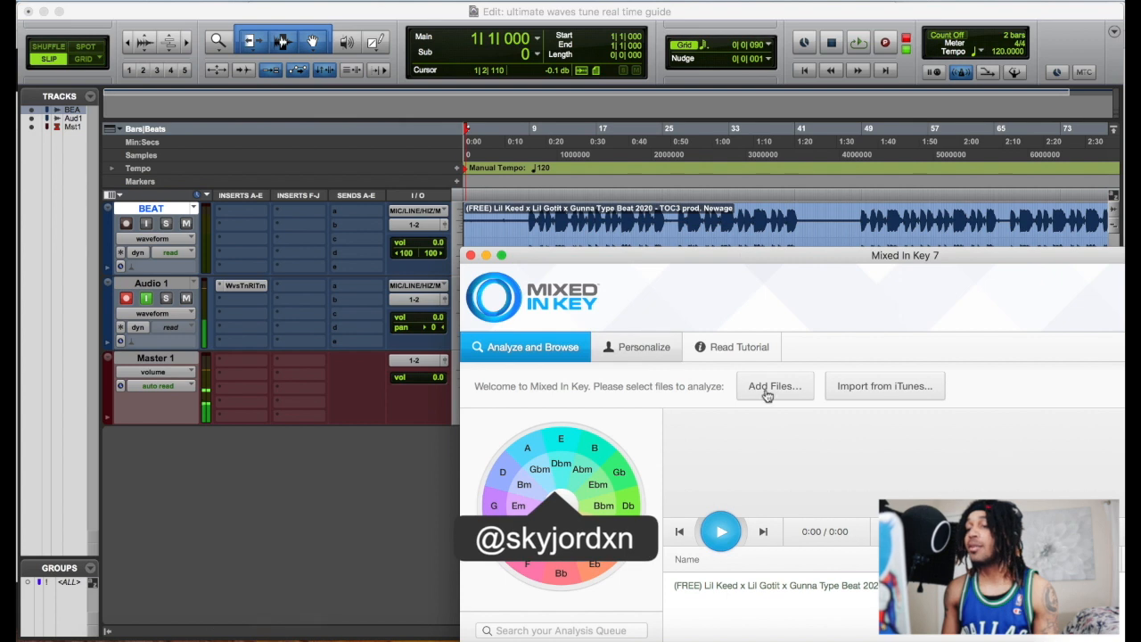
pyautogui.moveTo(887, 249); pyautogui.dragTo(786, 275)
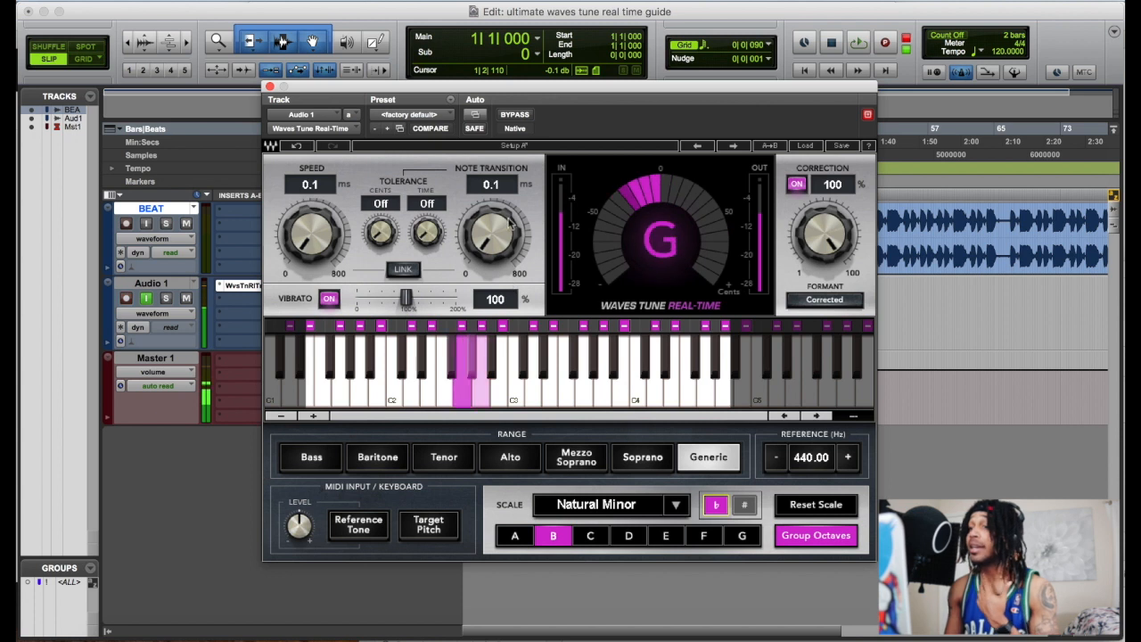
# Close Waves Tune Real-Time and insert the Waves RVox (mono) plug-in in Audio 1's second insert slot
pyautogui.click(270, 86)
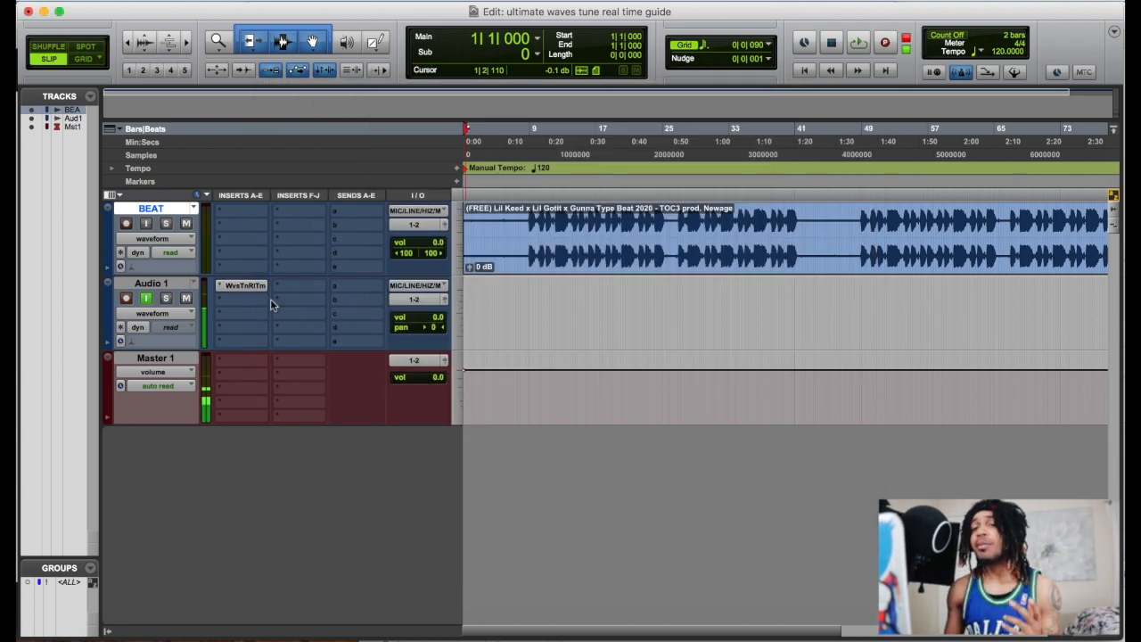
pyautogui.click(238, 310)
pyautogui.moveTo(270, 331)
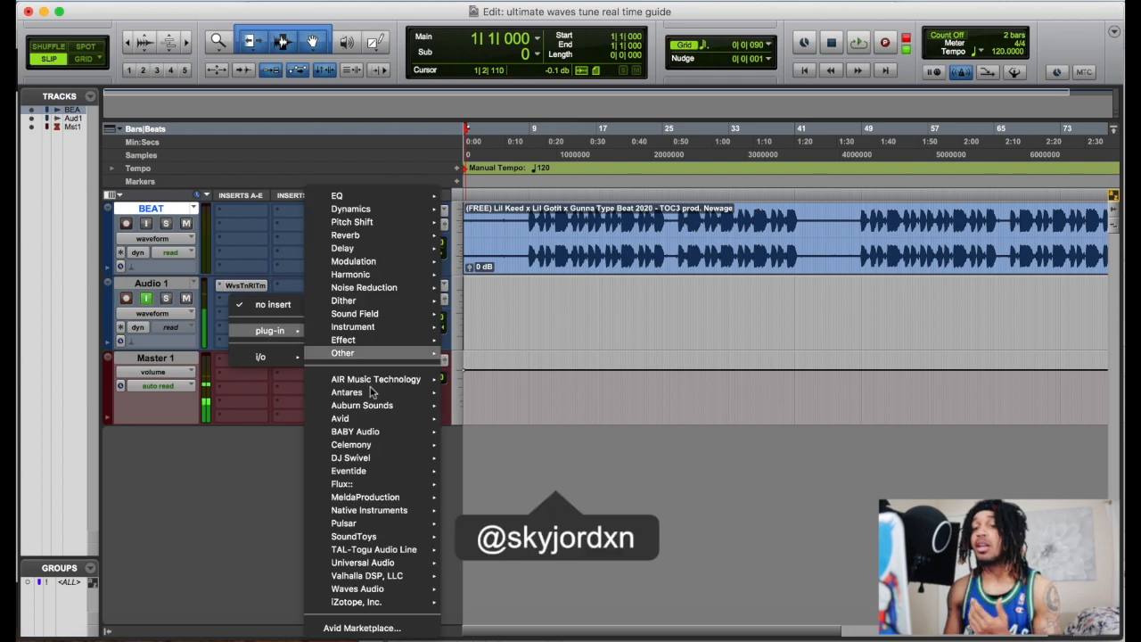
pyautogui.moveTo(378, 592)
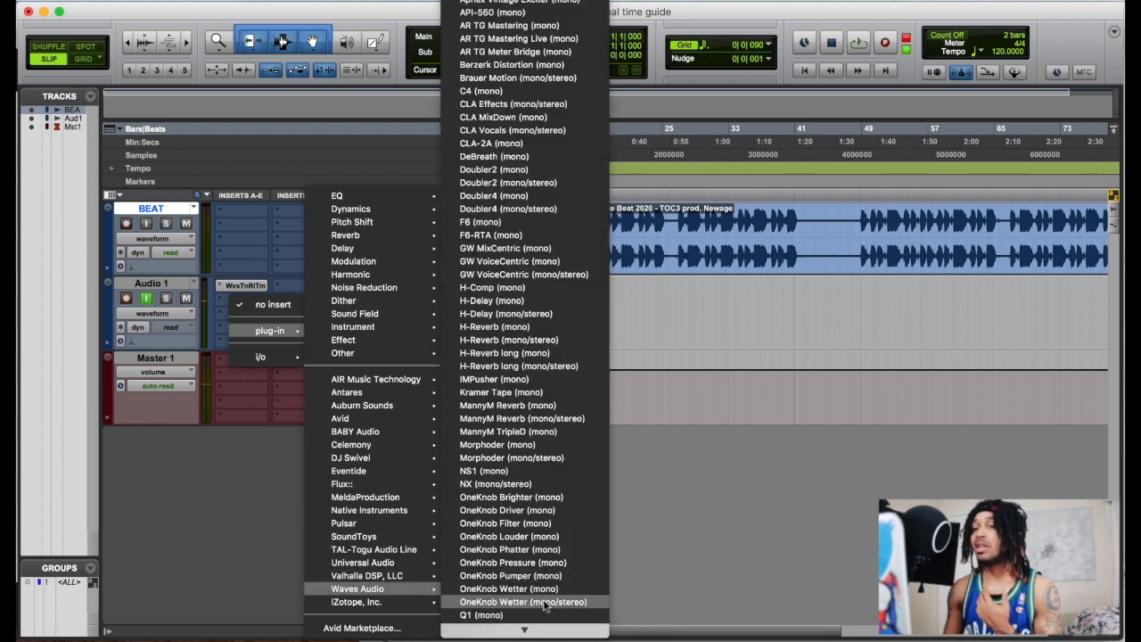
pyautogui.moveTo(523, 634)
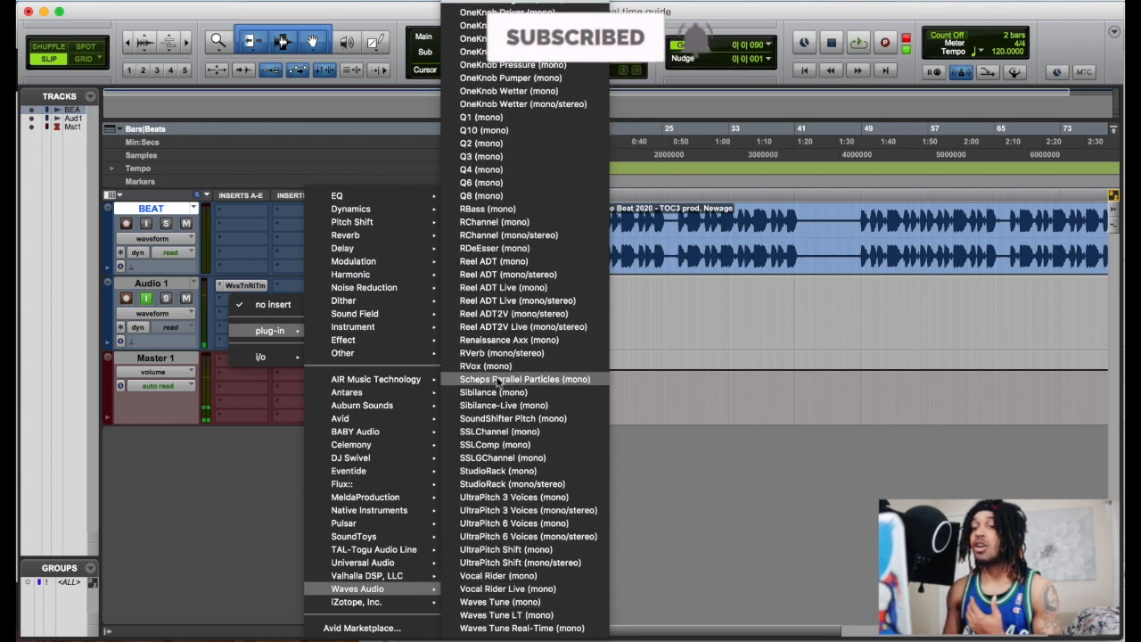
pyautogui.click(493, 366)
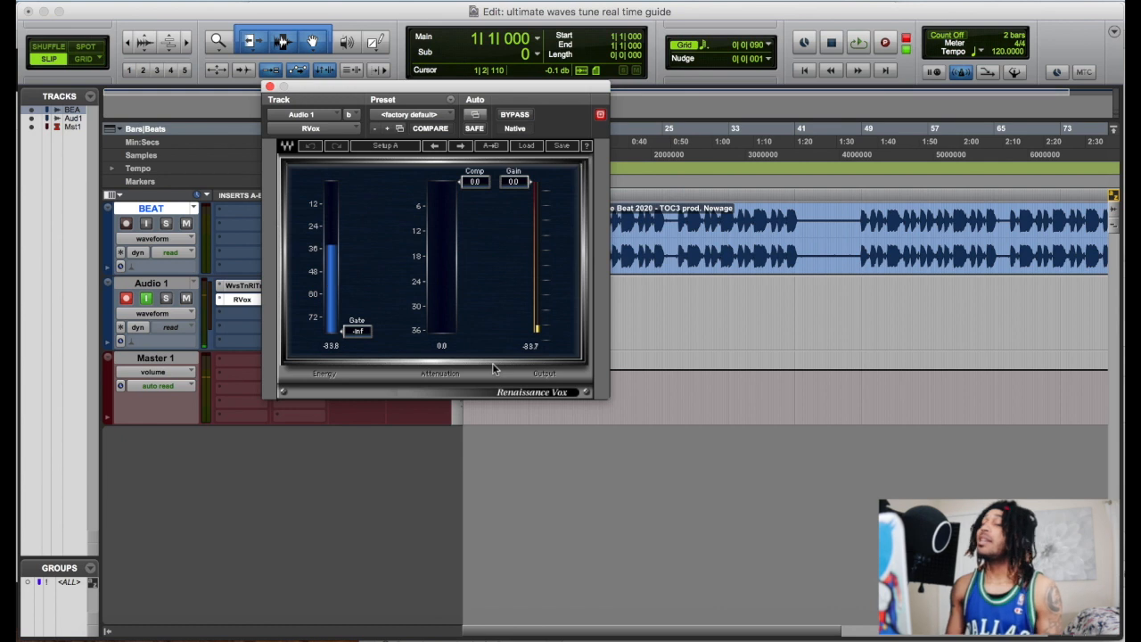
# Set RVox's Comp to -7.9, compare the vocal with the plug-in bypassed and active, and close its window
pyautogui.moveTo(470, 185); pyautogui.dragTo(474, 241)
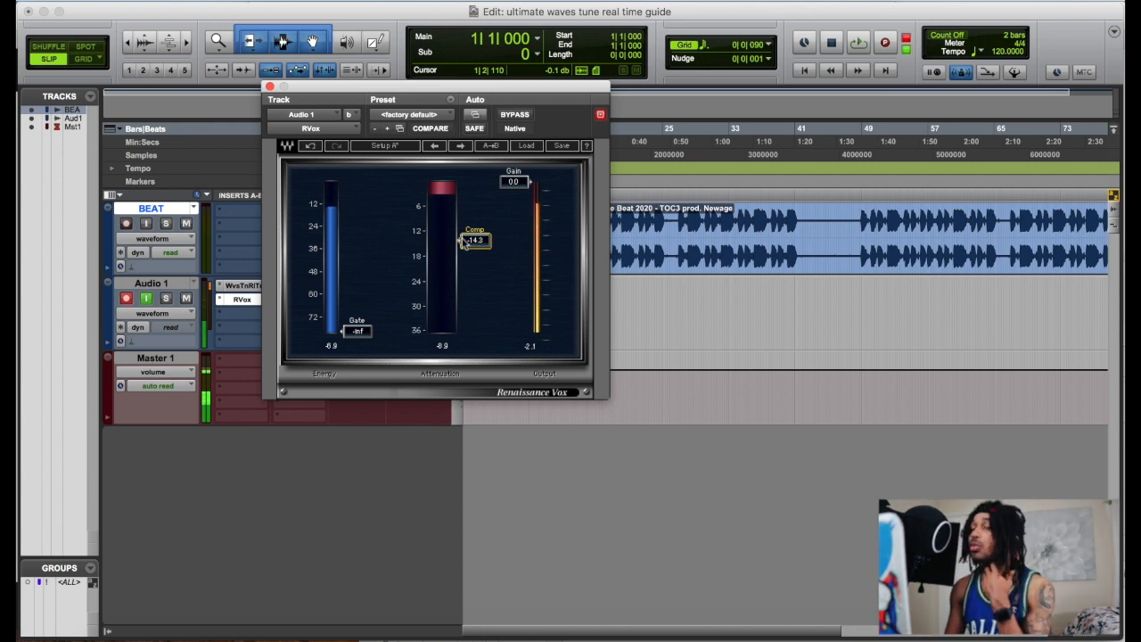
pyautogui.moveTo(477, 249); pyautogui.dragTo(477, 224)
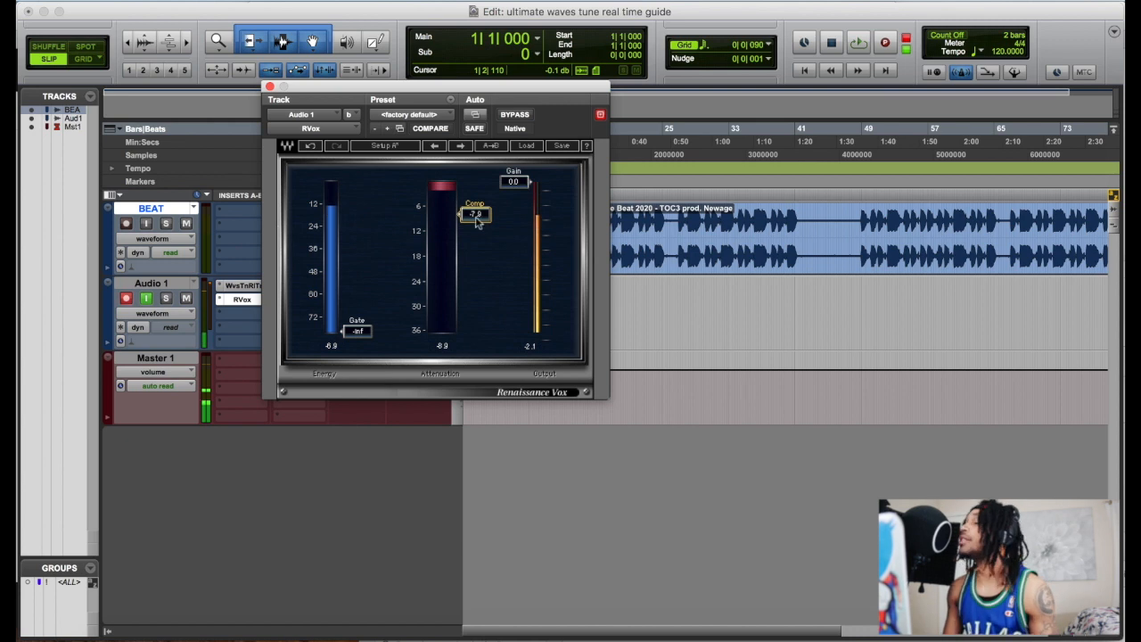
pyautogui.click(515, 115)
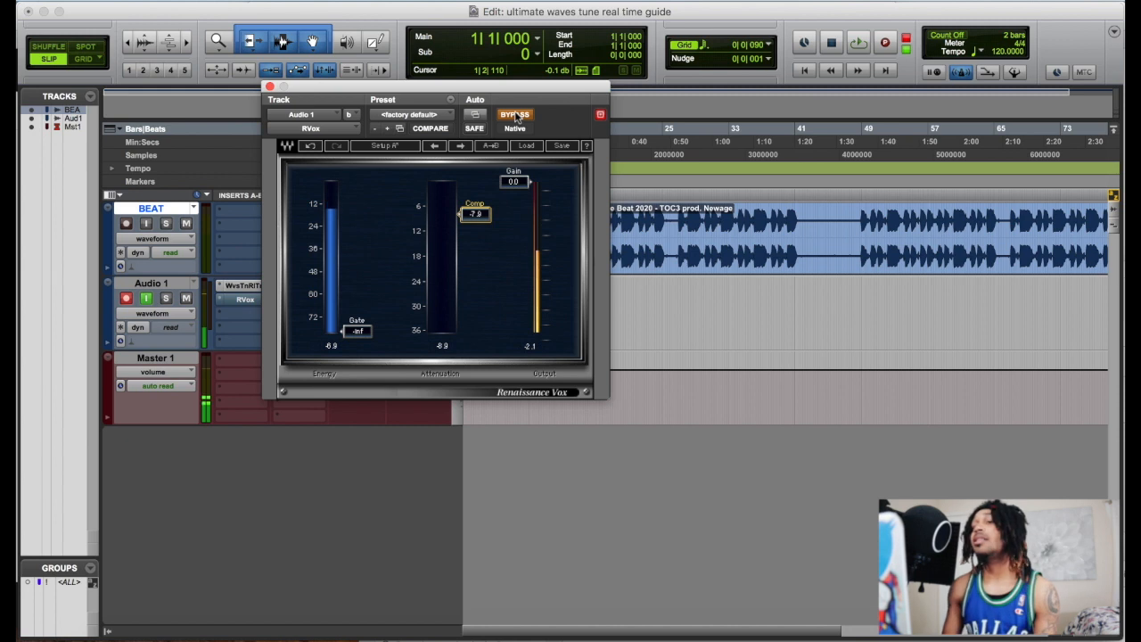
pyautogui.click(515, 115)
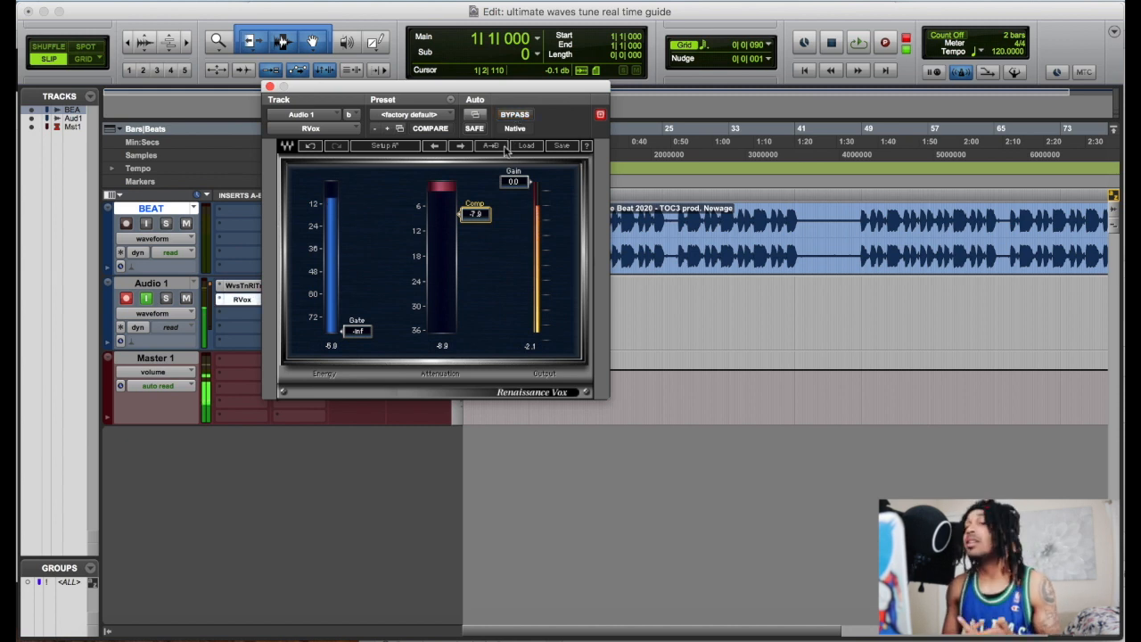
pyautogui.click(269, 87)
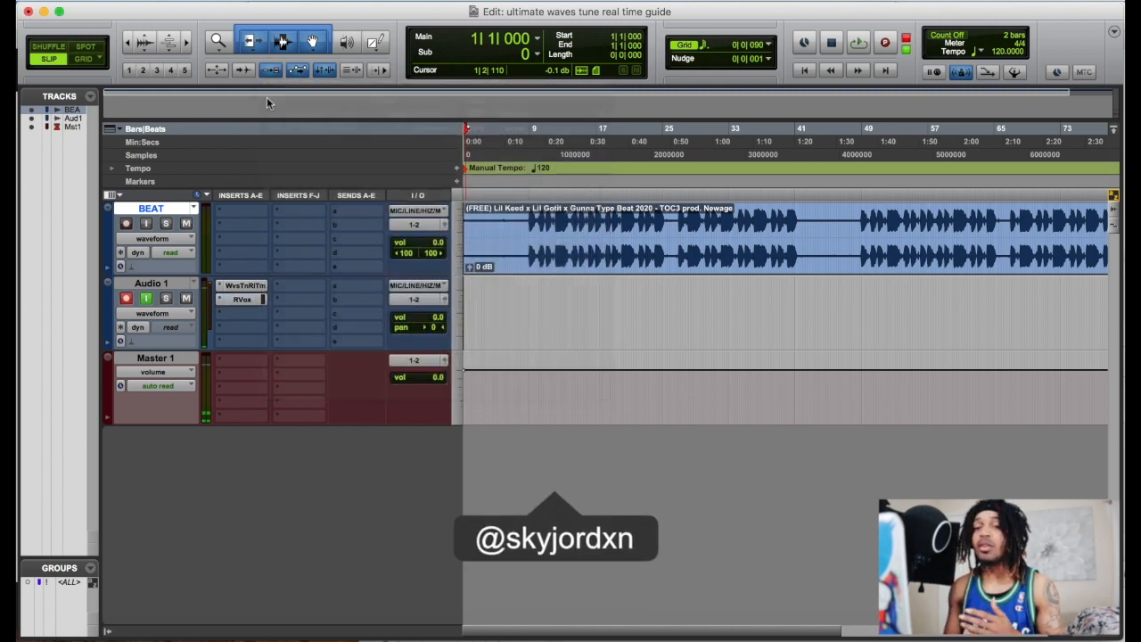
# Send Audio 1 to a new stereo aux input track named reverb and raise the send level to -8.9 dB
pyautogui.click(374, 287)
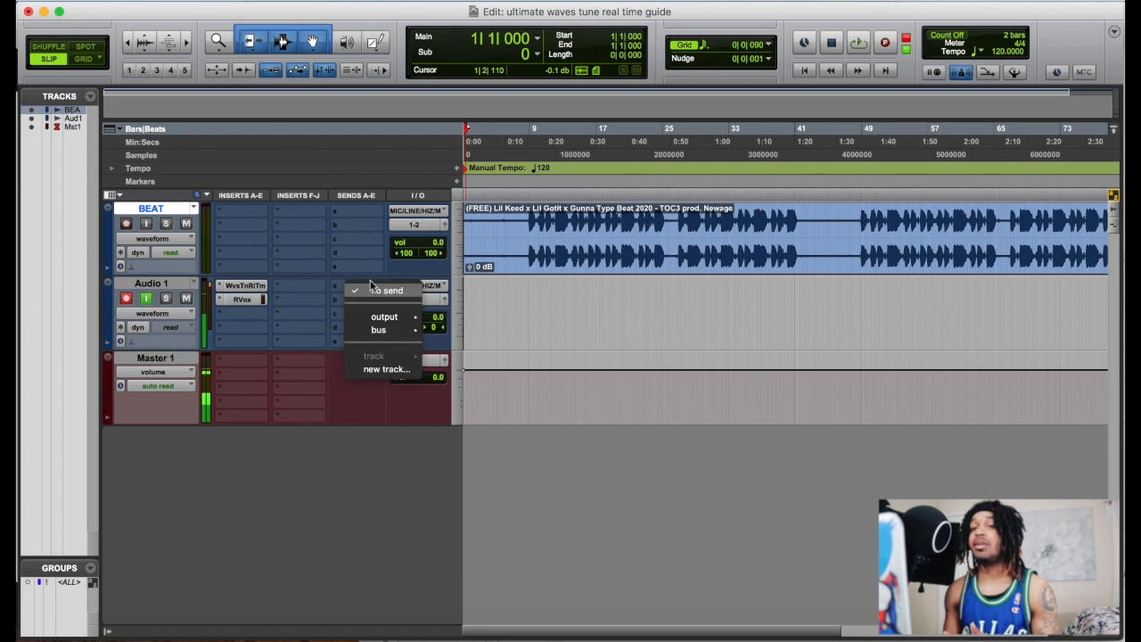
pyautogui.click(389, 372)
pyautogui.write('reverb')
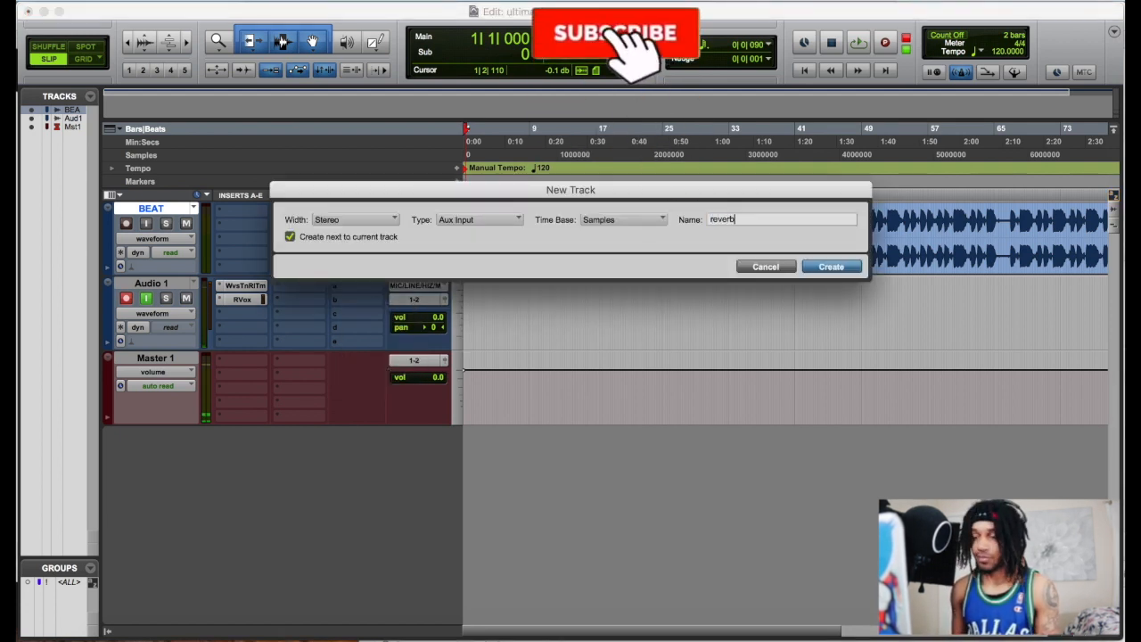
pyautogui.press('Return')
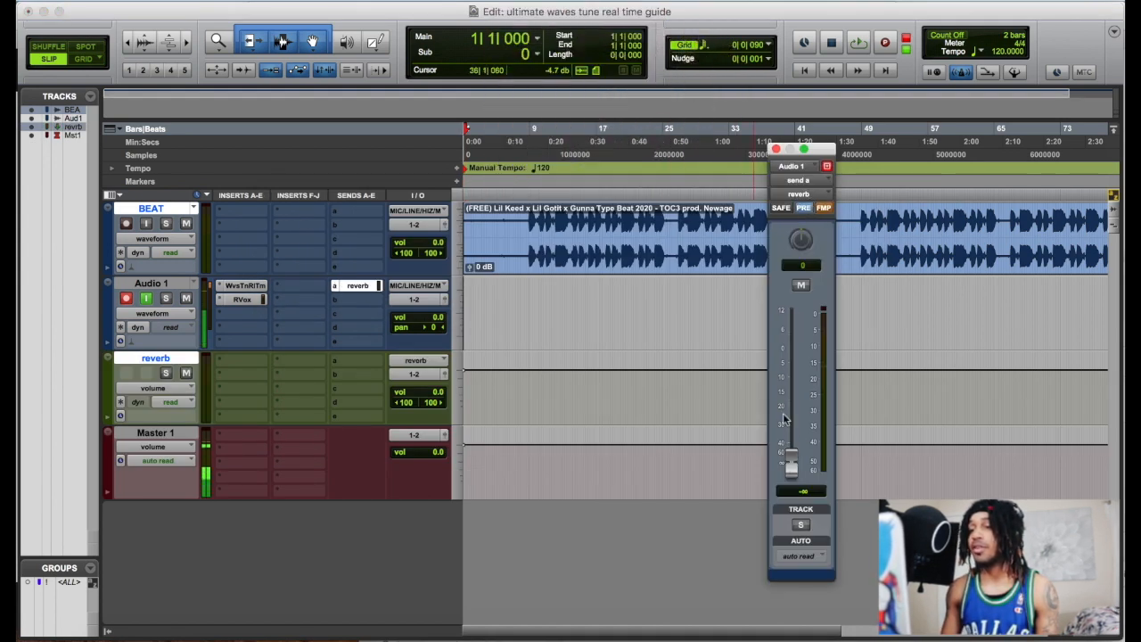
pyautogui.moveTo(788, 443); pyautogui.dragTo(790, 377)
# Insert the multichannel D-Verb plug-in in the first insert slot of the reverb track
pyautogui.click(237, 368)
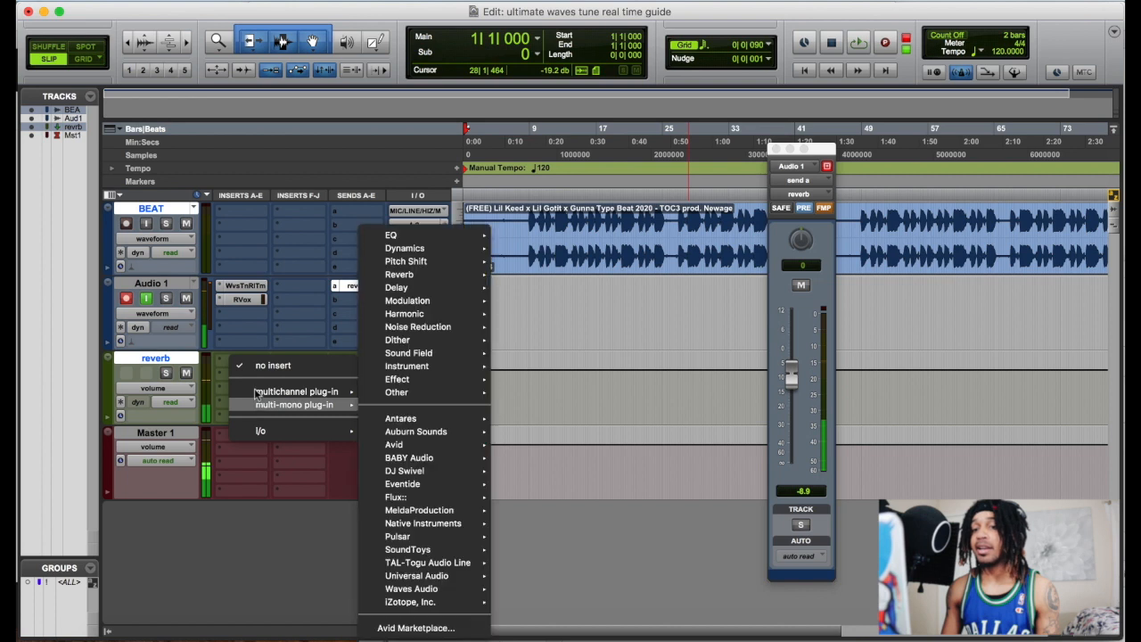
pyautogui.moveTo(257, 393)
pyautogui.moveTo(423, 185)
pyautogui.click(535, 226)
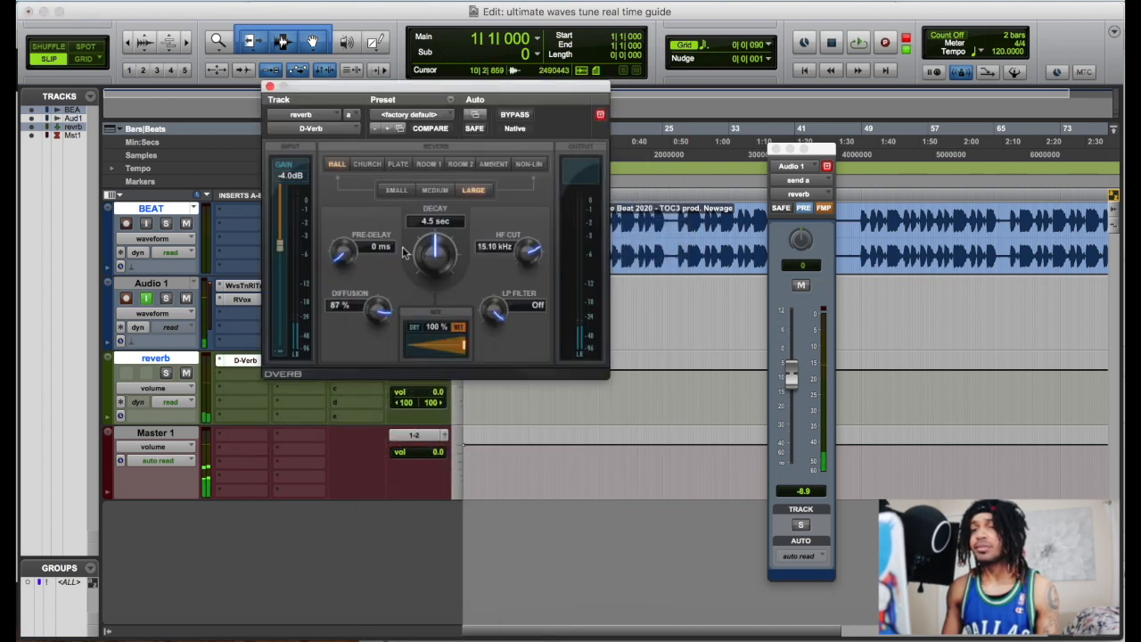
# Compare Audio 1's reverb send level at -23.1 dB and -9.1 dB
pyautogui.moveTo(790, 377); pyautogui.dragTo(802, 419)
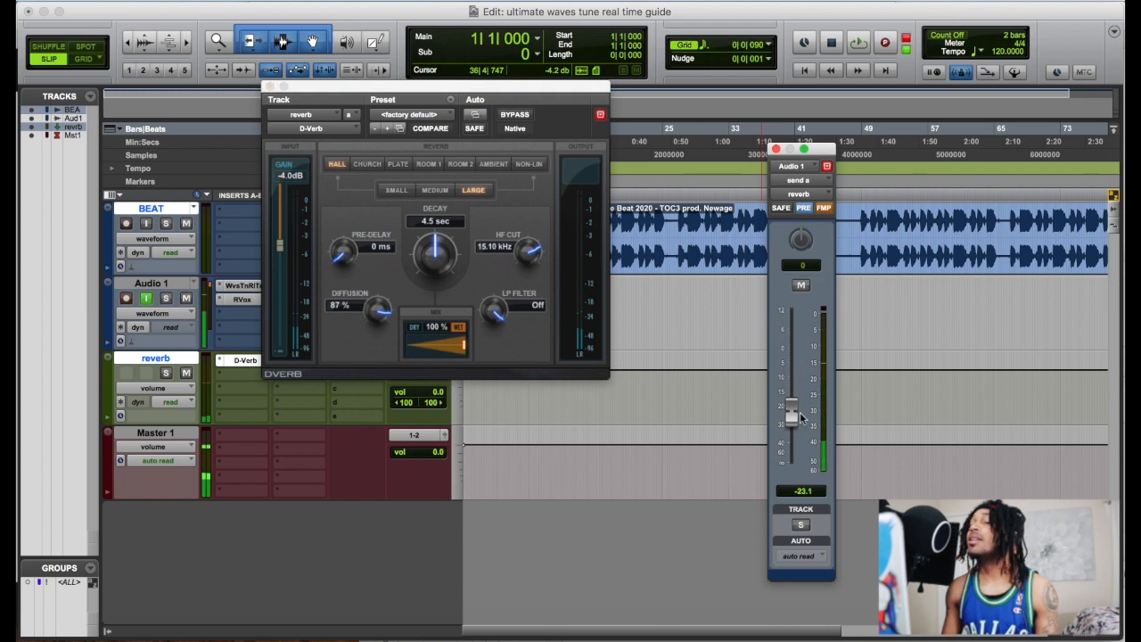
pyautogui.moveTo(268, 89); pyautogui.dragTo(269, 93)
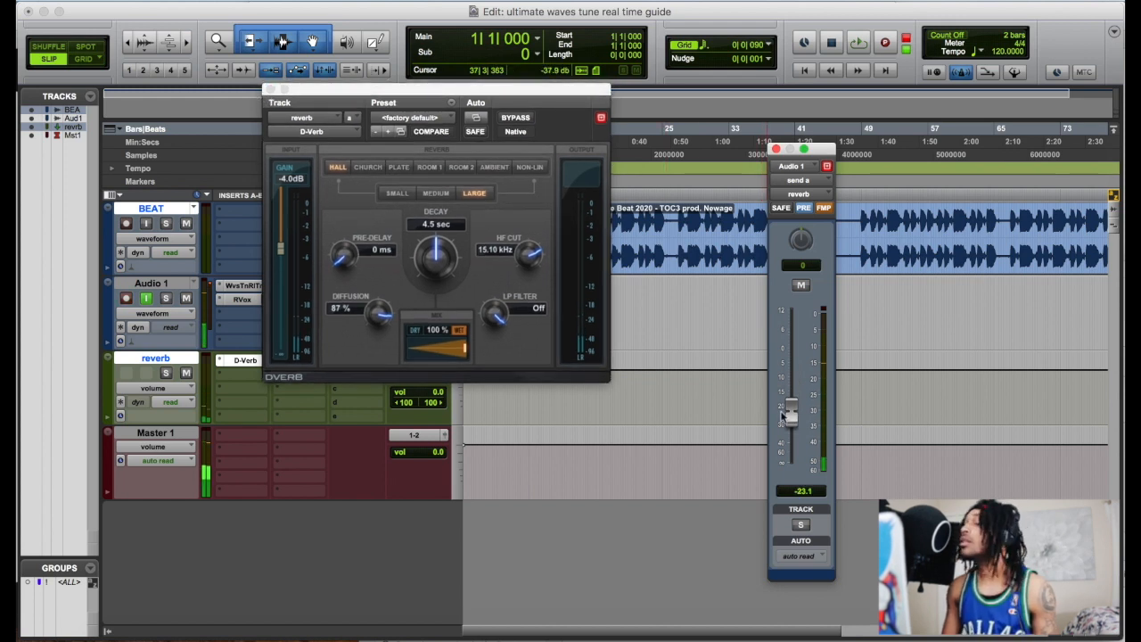
pyautogui.moveTo(784, 367); pyautogui.dragTo(785, 366)
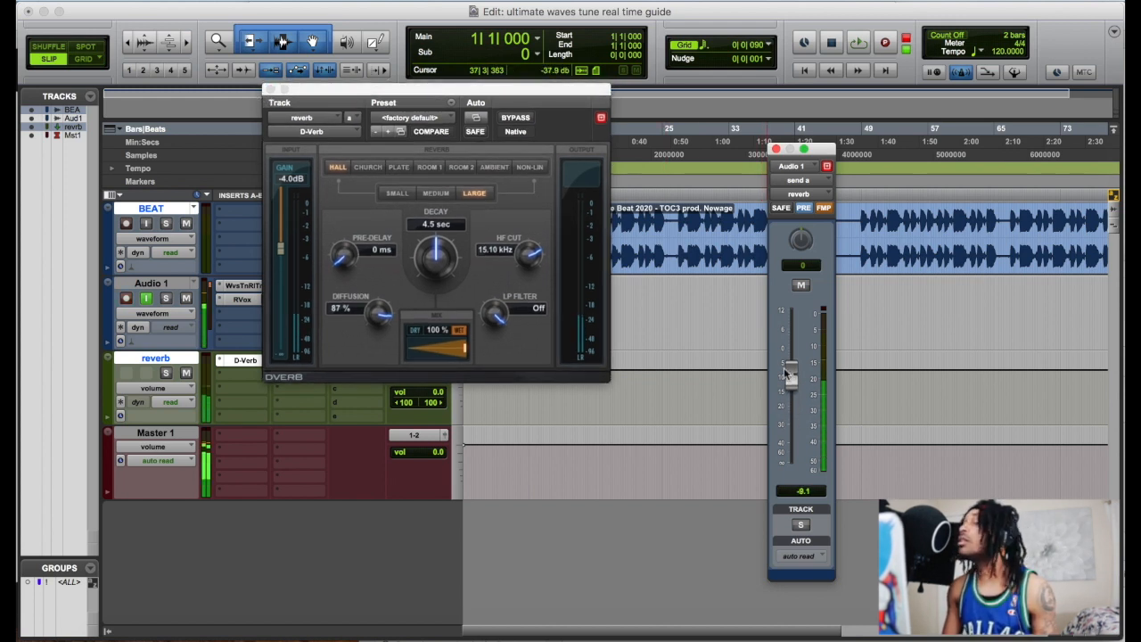
# Set D-Verb's mix to 86%, close the plug-in, and lower Audio 1's reverb send to -18.5 dB
pyautogui.click(279, 247)
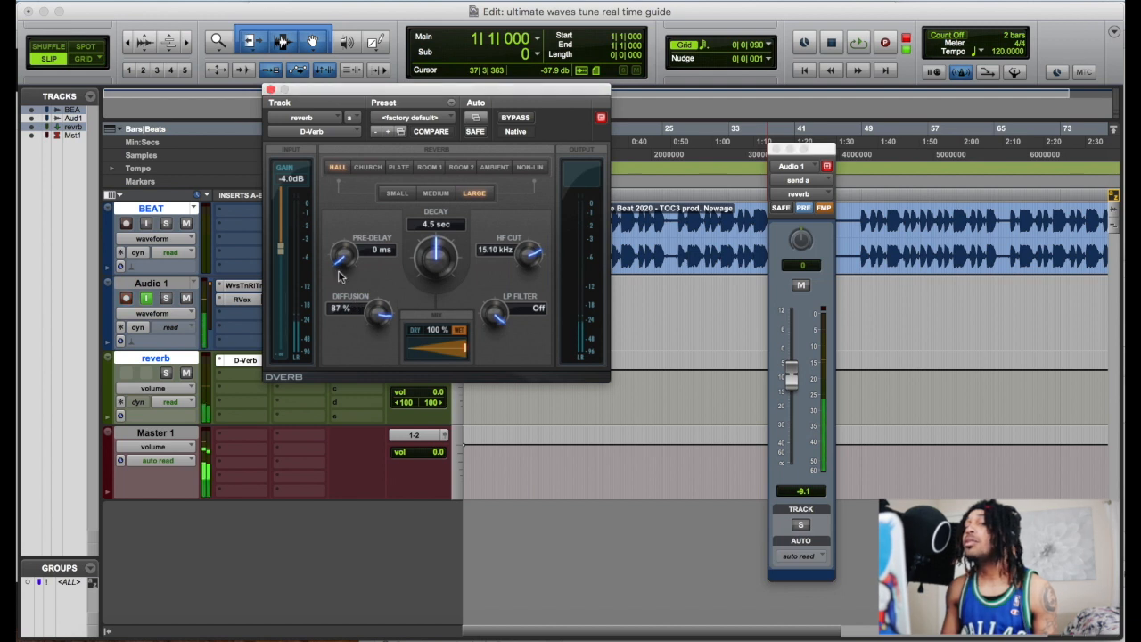
pyautogui.moveTo(461, 348); pyautogui.dragTo(439, 348)
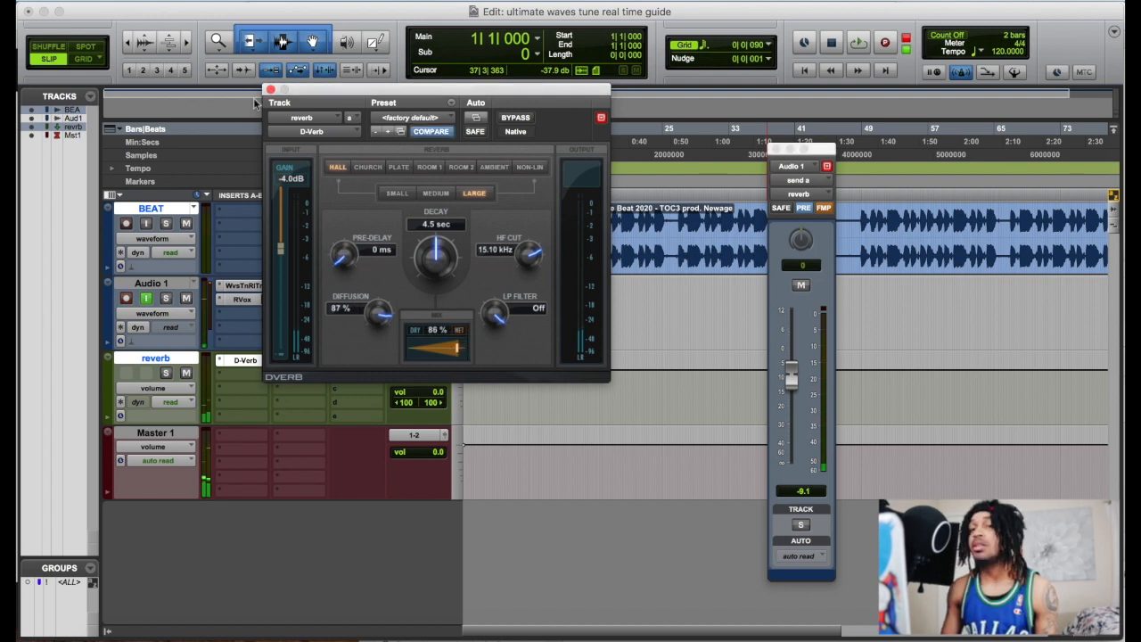
pyautogui.click(270, 89)
pyautogui.moveTo(794, 376); pyautogui.dragTo(798, 407)
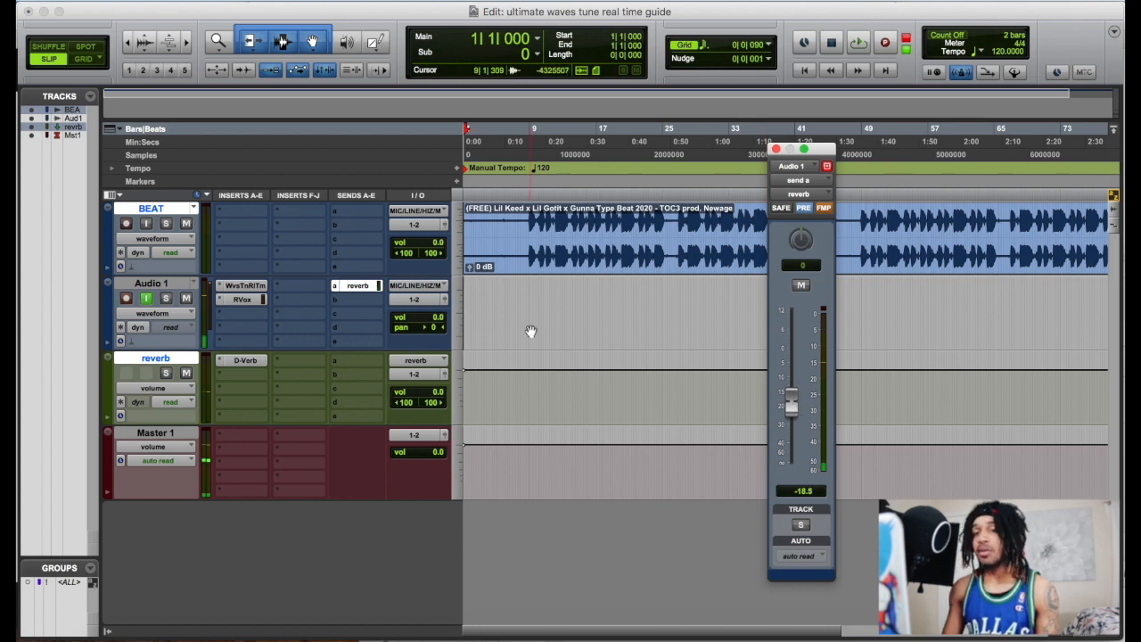
# Record a vocal take on Audio 1 over the beat from the session start, and disarm the track
pyautogui.click(148, 302)
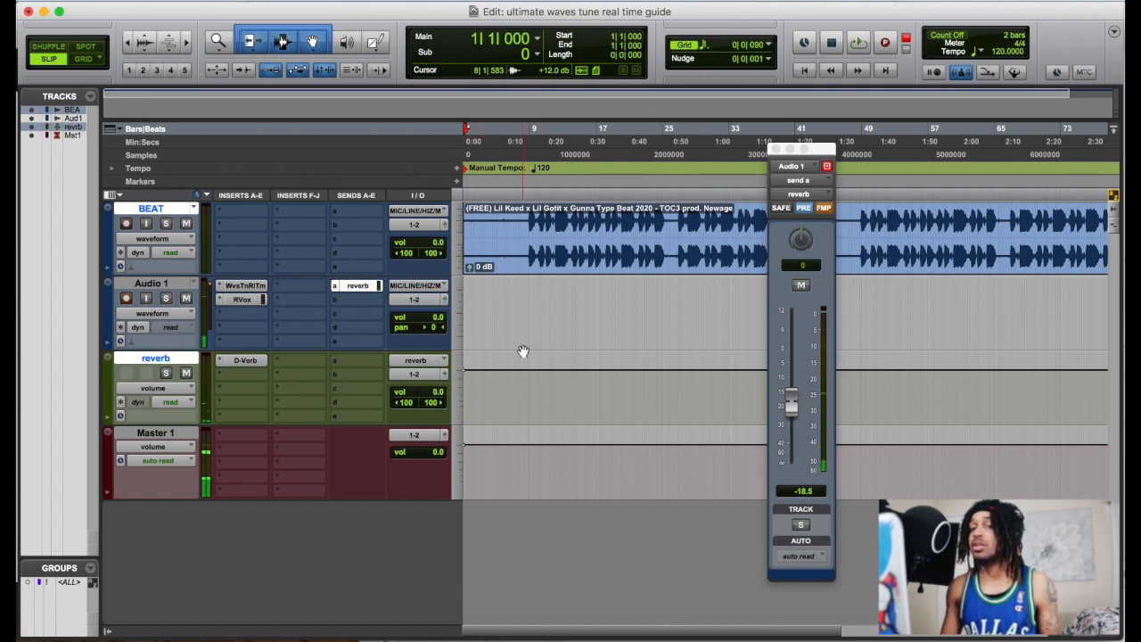
pyautogui.press('super+space')
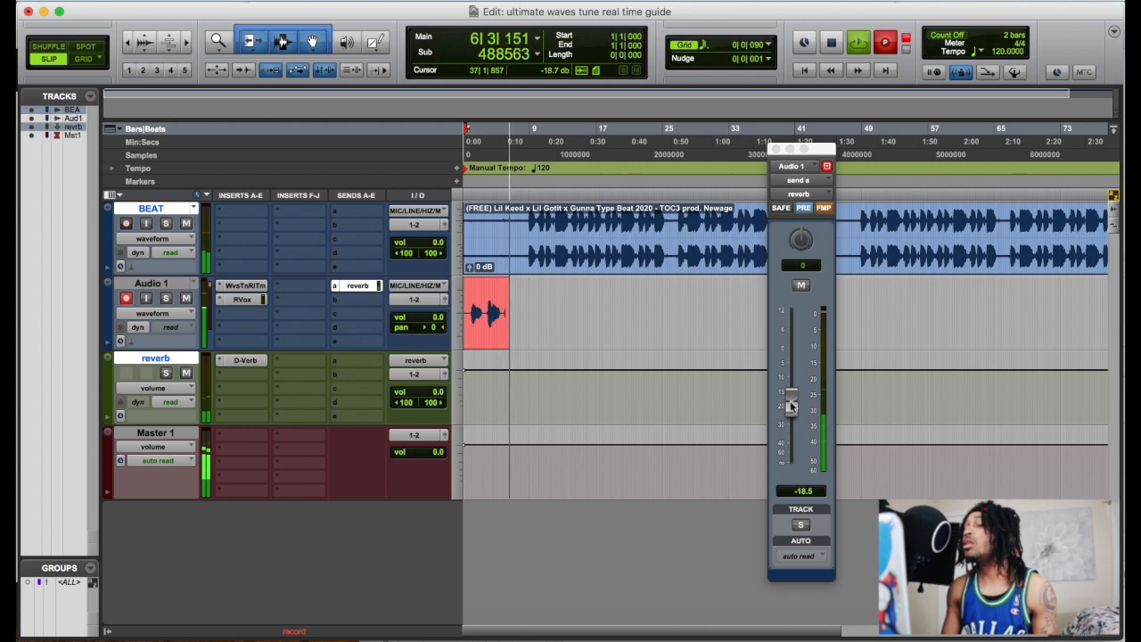
pyautogui.click(239, 287)
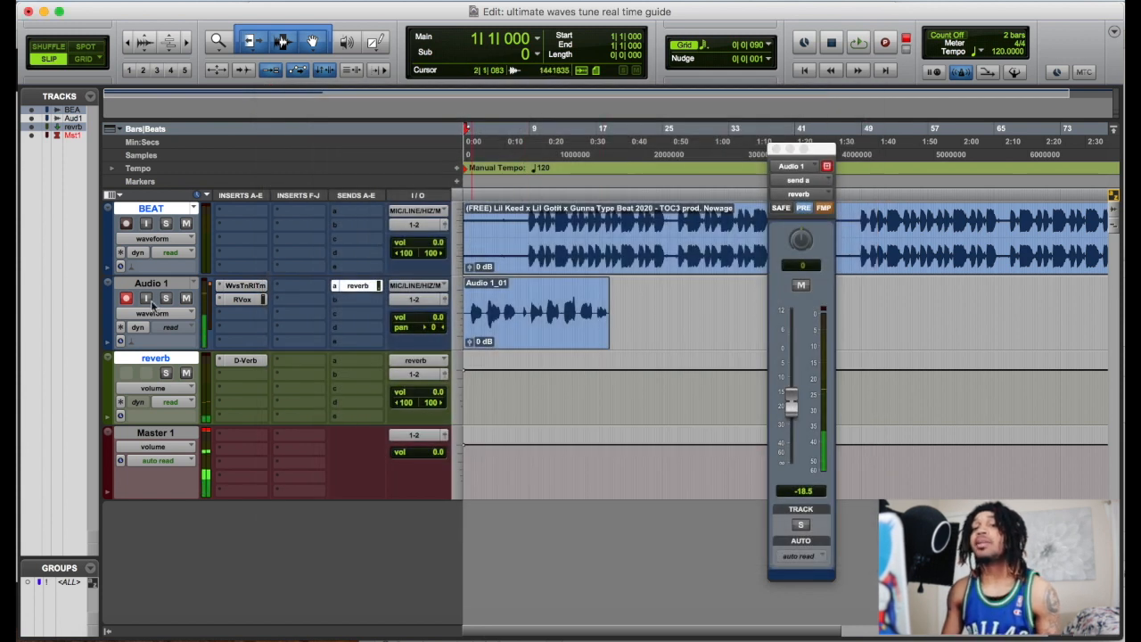
pyautogui.click(126, 297)
pyautogui.click(147, 299)
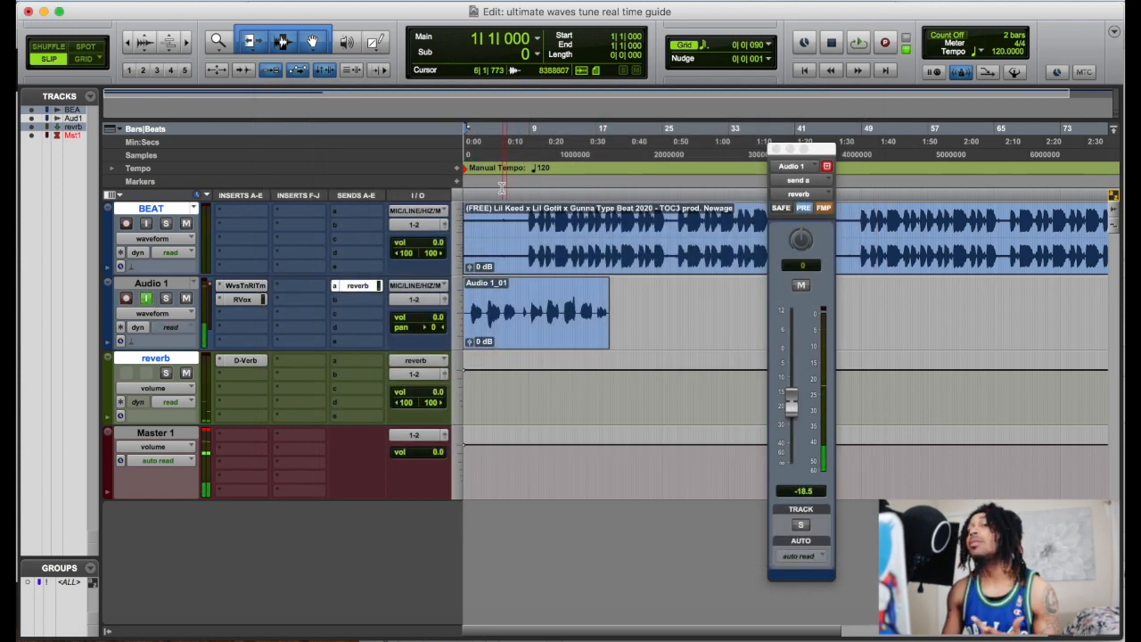
# Play back the recorded take from about bar 8, check Waves Tune Real-Time's pitch display, and stop playback
pyautogui.click(525, 197)
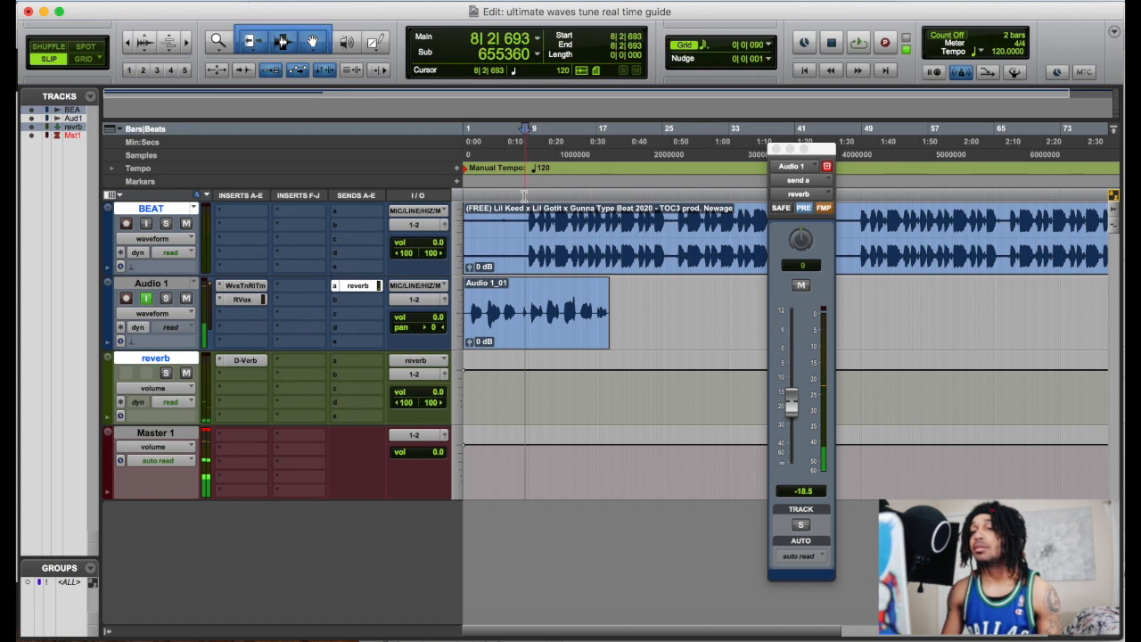
pyautogui.press('space')
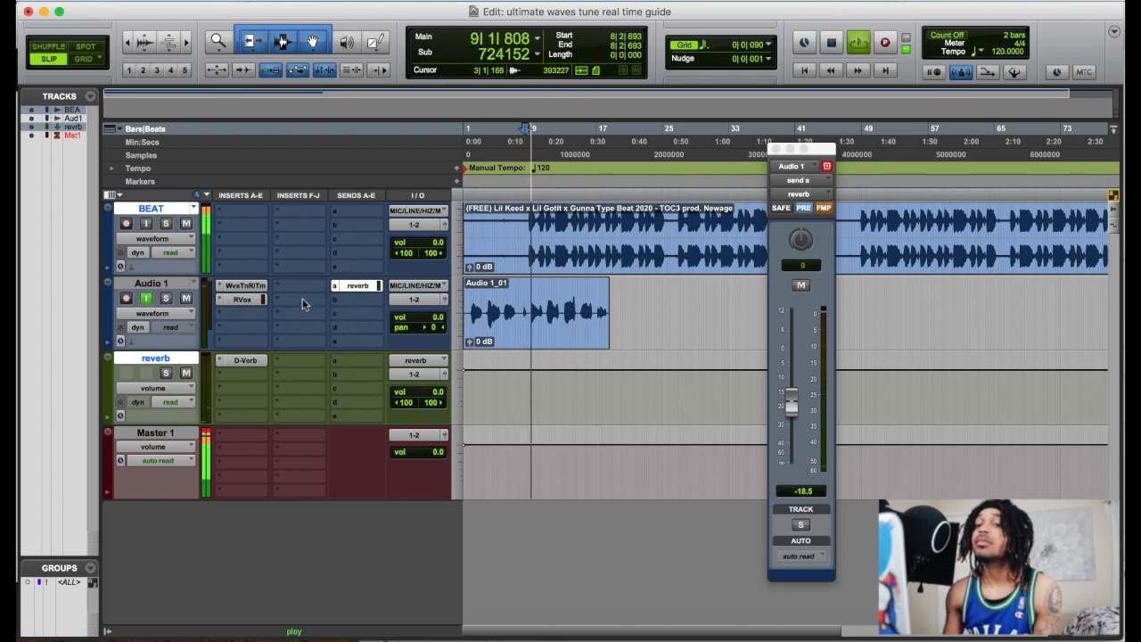
pyautogui.click(259, 288)
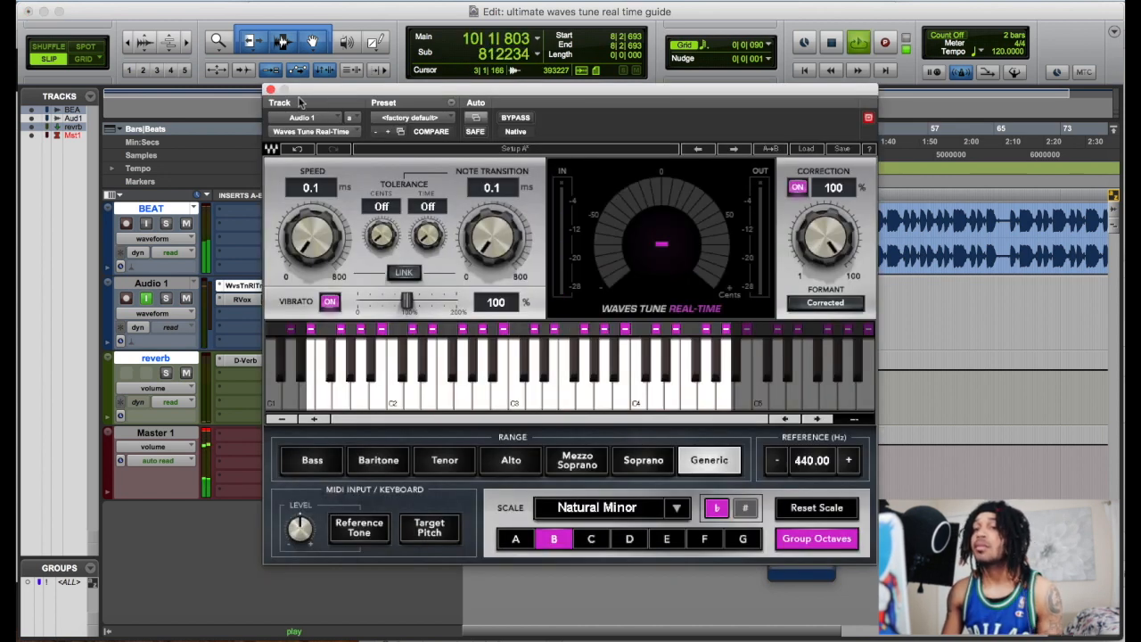
pyautogui.click(270, 90)
pyautogui.press('space')
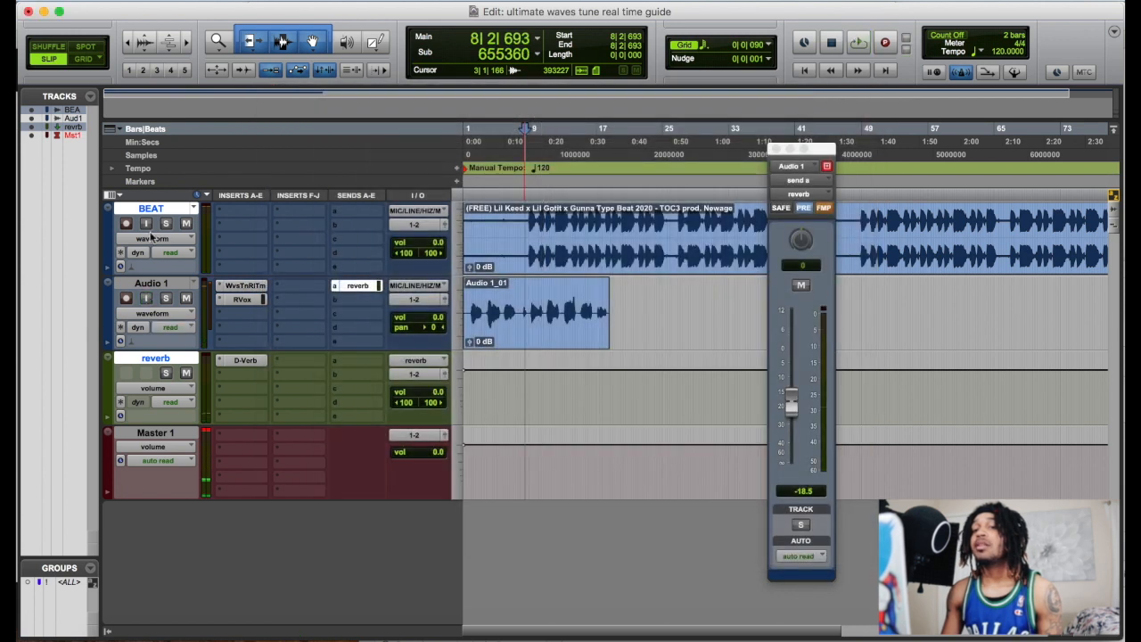
# Switch to the UAD Console, adjust the Analog 1 input fader, and return to Pro Tools
pyautogui.click(731, 633)
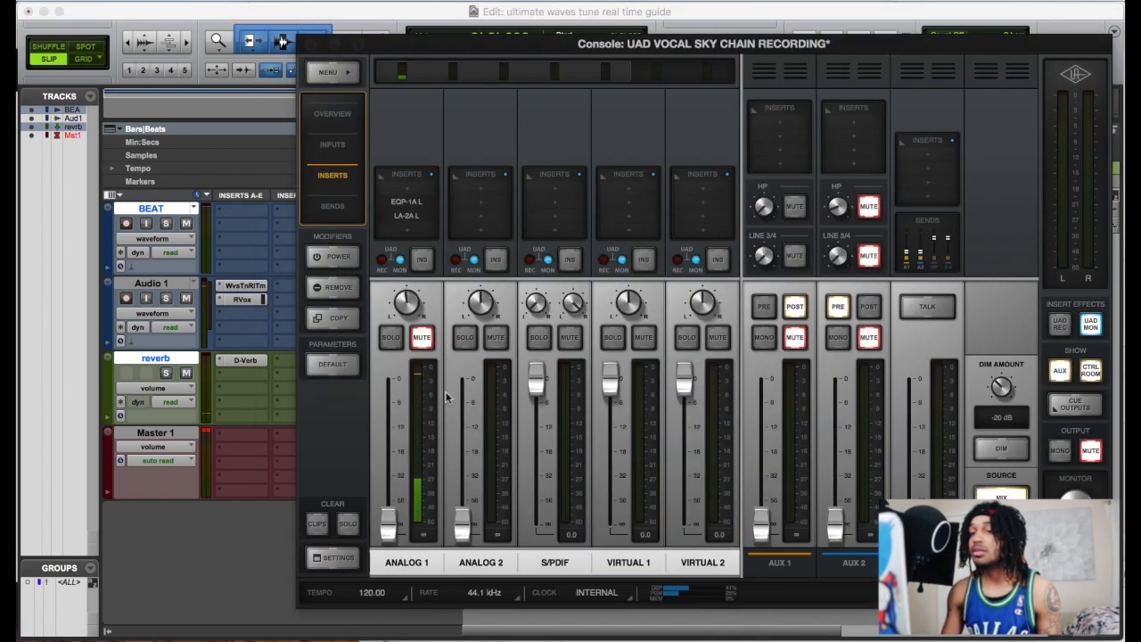
pyautogui.moveTo(388, 526); pyautogui.dragTo(388, 411)
pyautogui.click(253, 525)
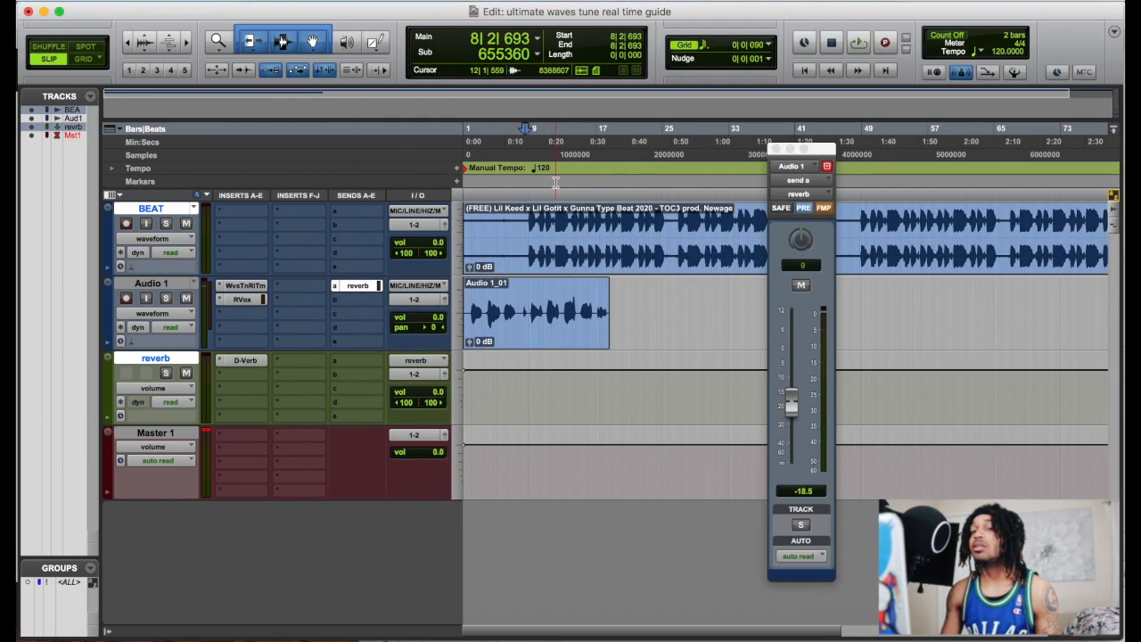
# Play the take with Waves Tune Real-Time open, set Vibrato to 103%, and switch Vibrato off
pyautogui.press('space')
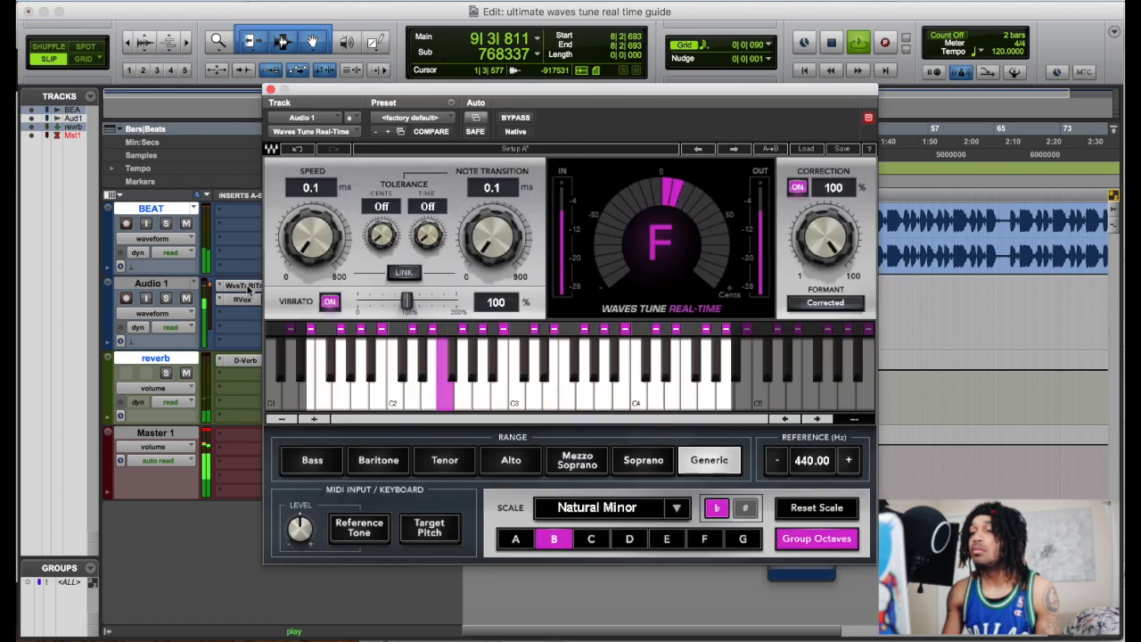
pyautogui.click(233, 286)
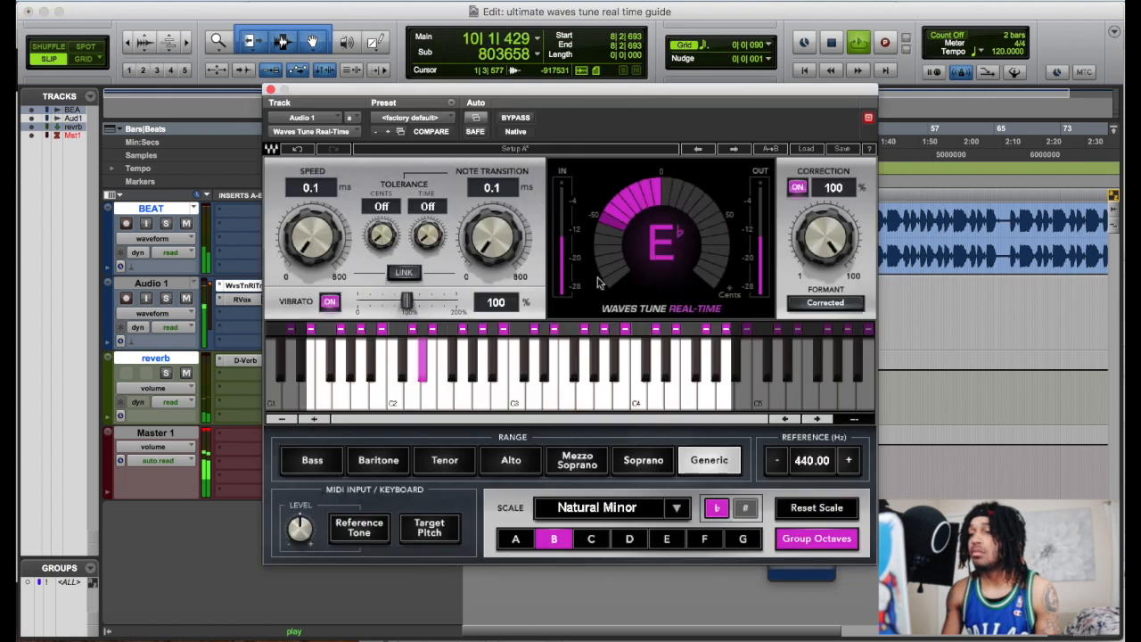
pyautogui.click(332, 301)
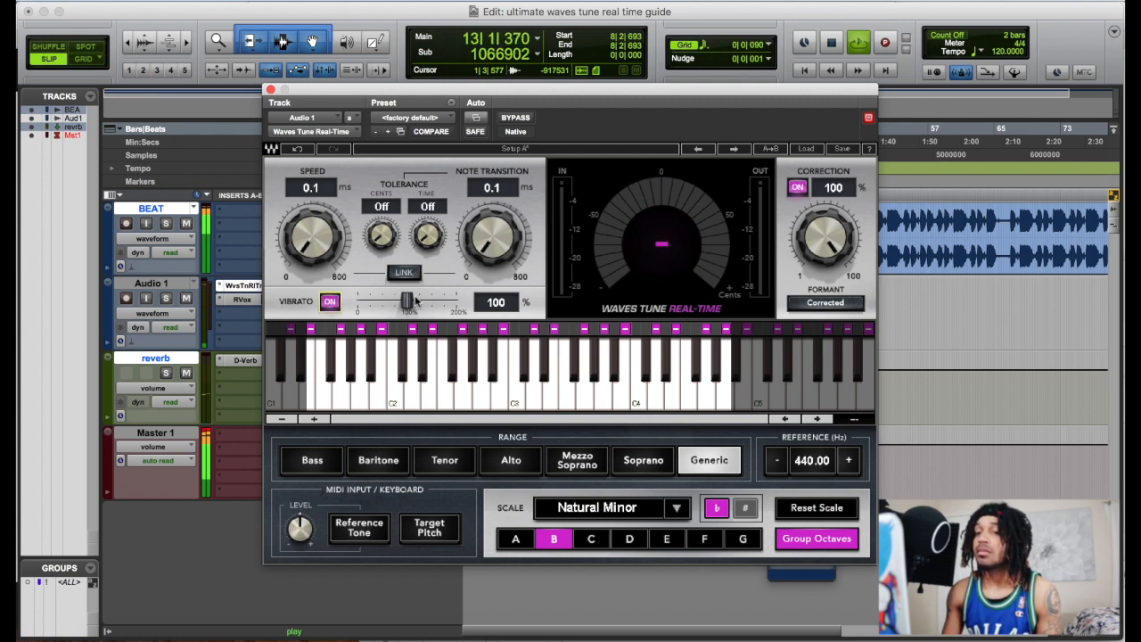
pyautogui.moveTo(414, 300)
pyautogui.mouseDown()
pyautogui.moveTo(367, 301)
pyautogui.moveTo(439, 301)
pyautogui.moveTo(407, 301)
pyautogui.mouseUp()
pyautogui.click(330, 303)
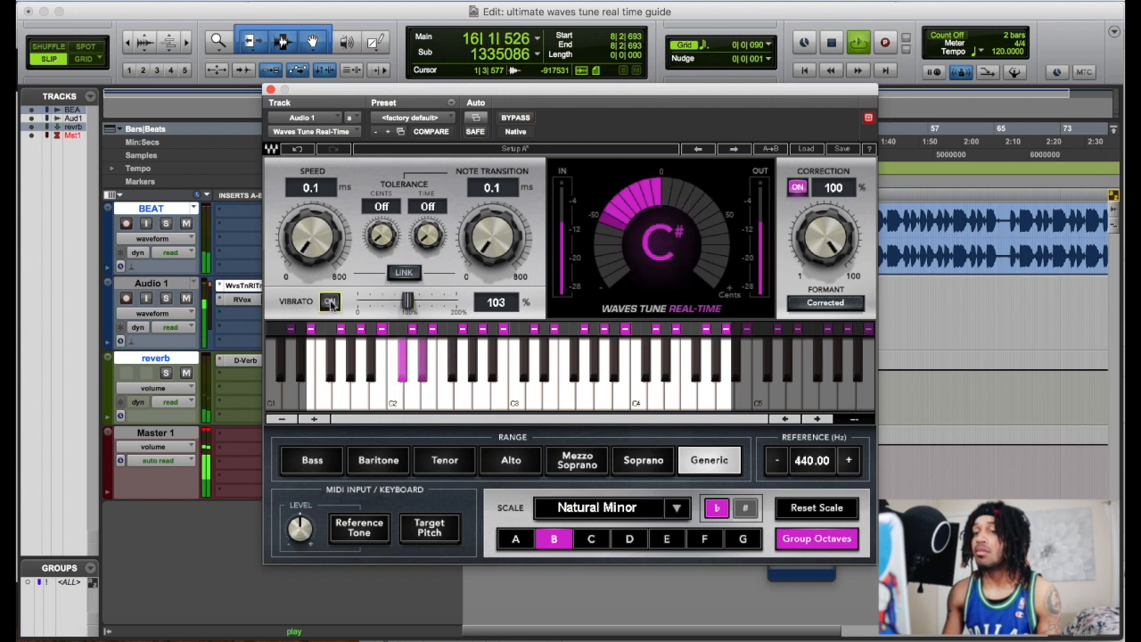
# Move the Waves Tune Real-Time window aside, set the vocal range to Soprano, and play the take to hear it
pyautogui.moveTo(556, 93); pyautogui.dragTo(870, 116)
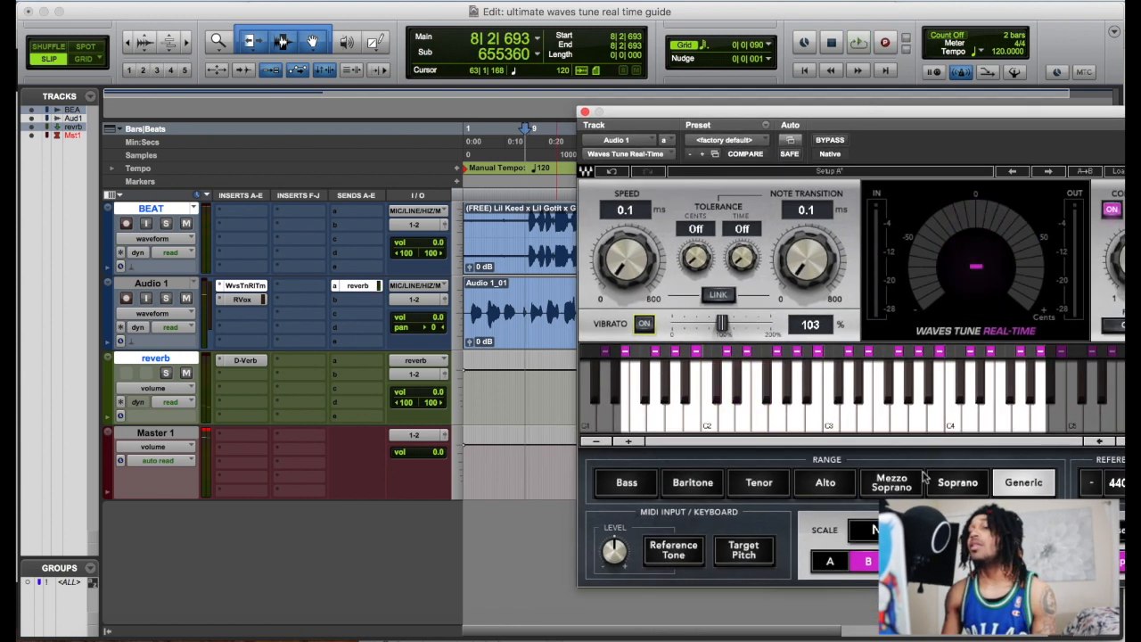
pyautogui.click(892, 482)
pyautogui.click(951, 484)
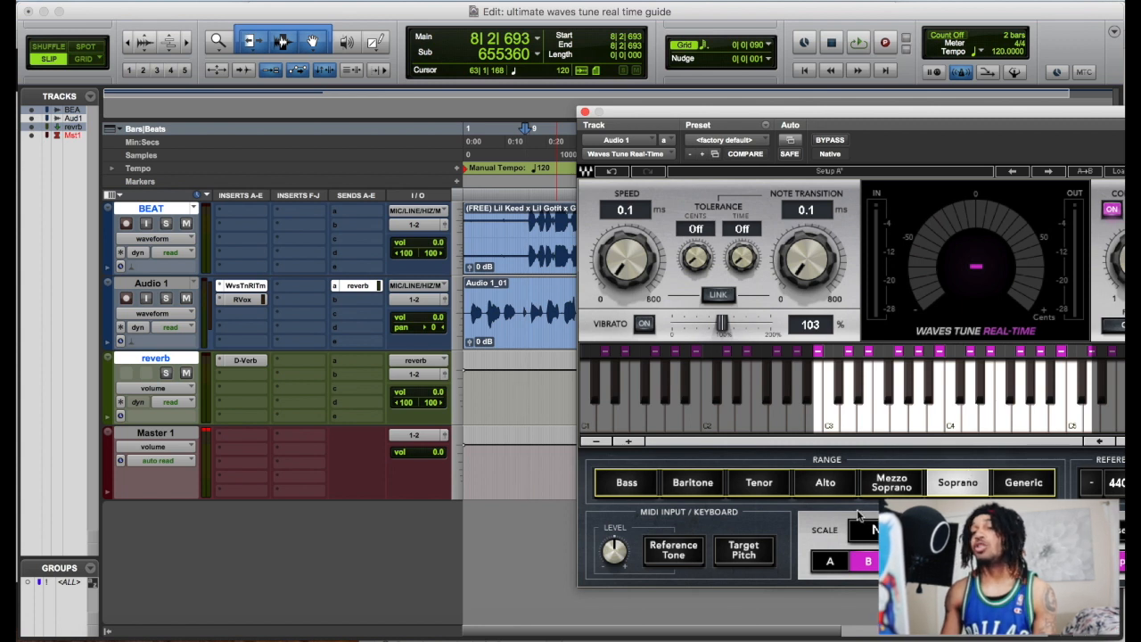
pyautogui.press('space')
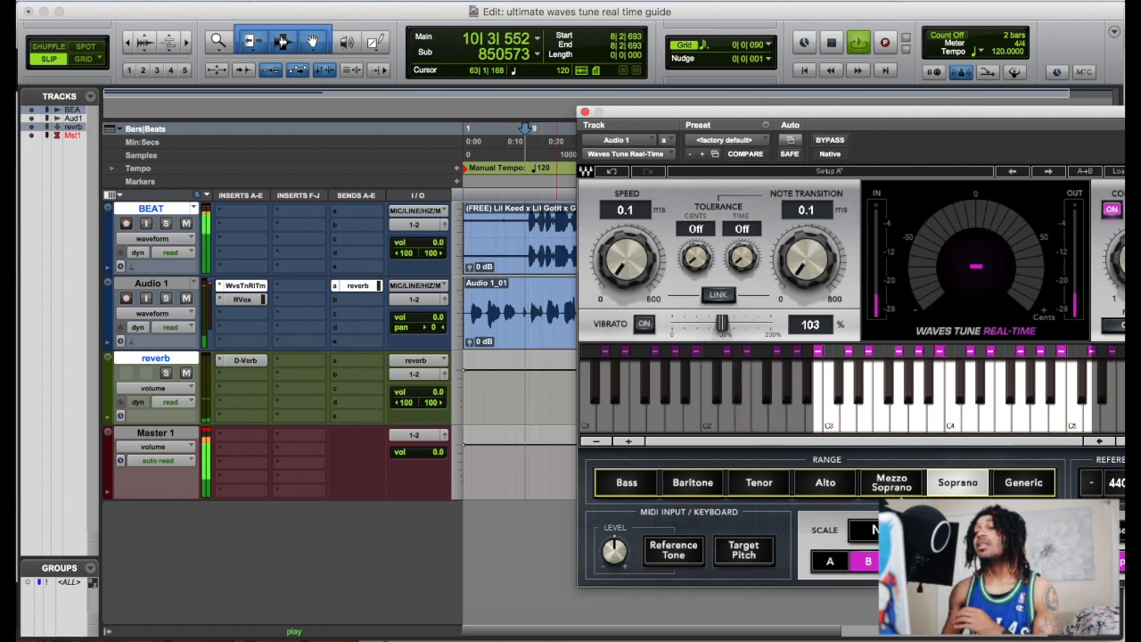
pyautogui.press('space')
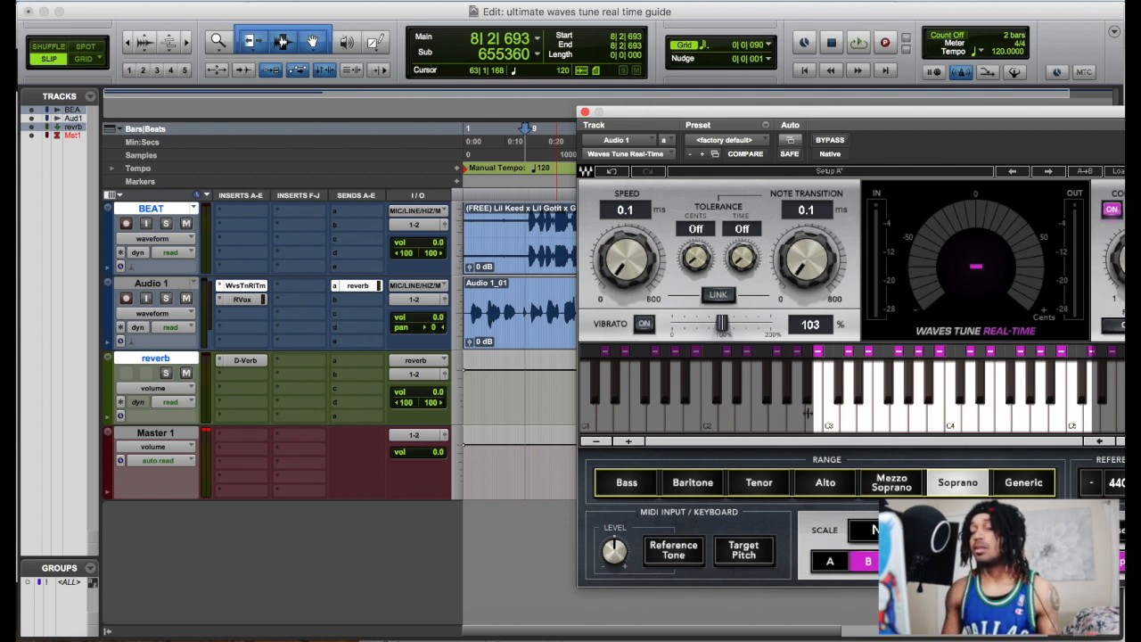
# Audition the take with the Mezzo Soprano and Baritone ranges, then restore the Generic range
pyautogui.click(894, 483)
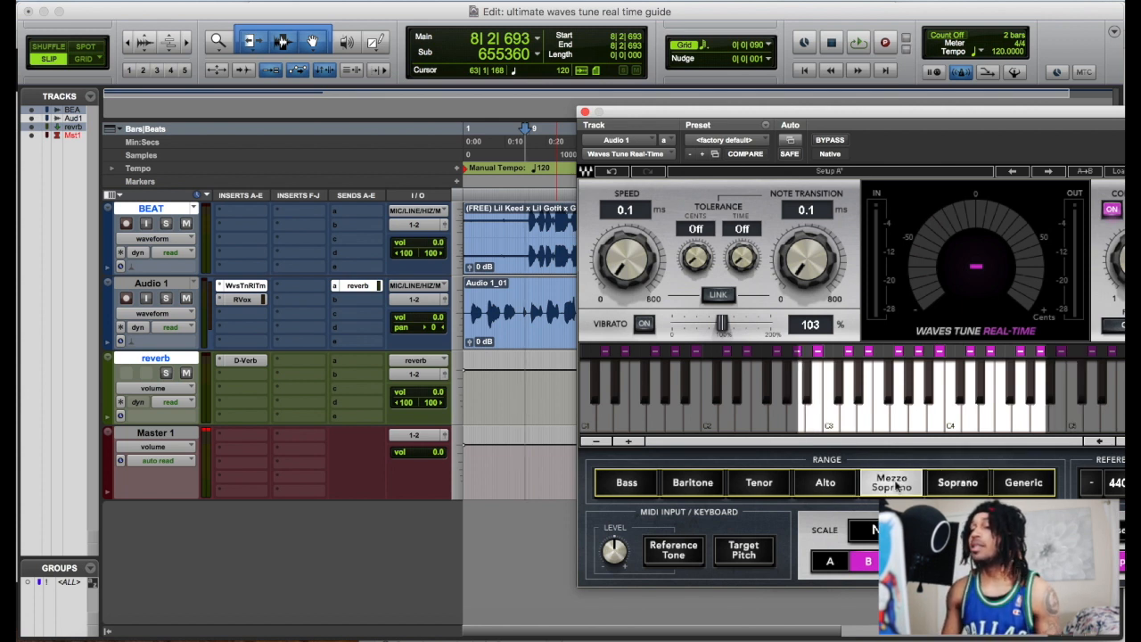
pyautogui.press('space')
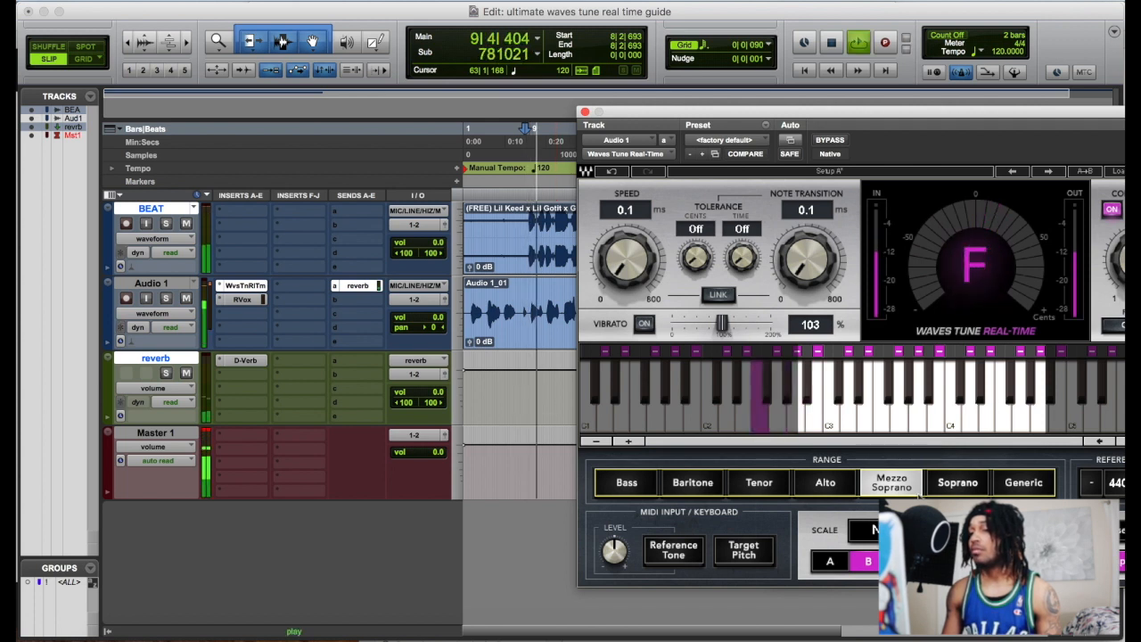
pyautogui.click(759, 486)
pyautogui.click(710, 493)
pyautogui.press('space')
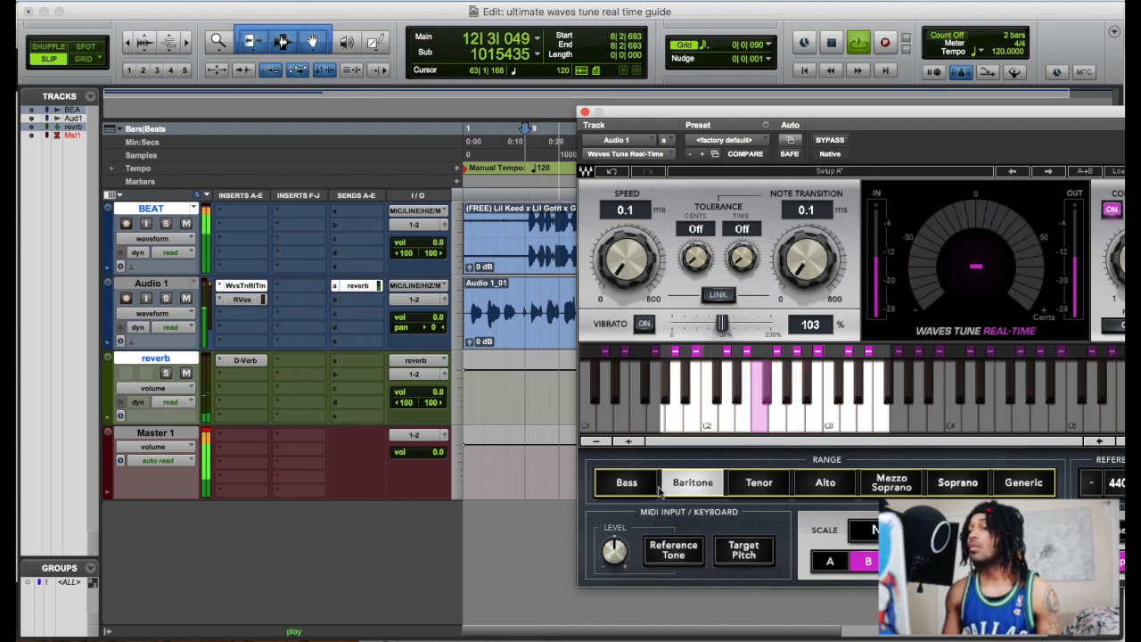
pyautogui.press('space')
pyautogui.click(1043, 480)
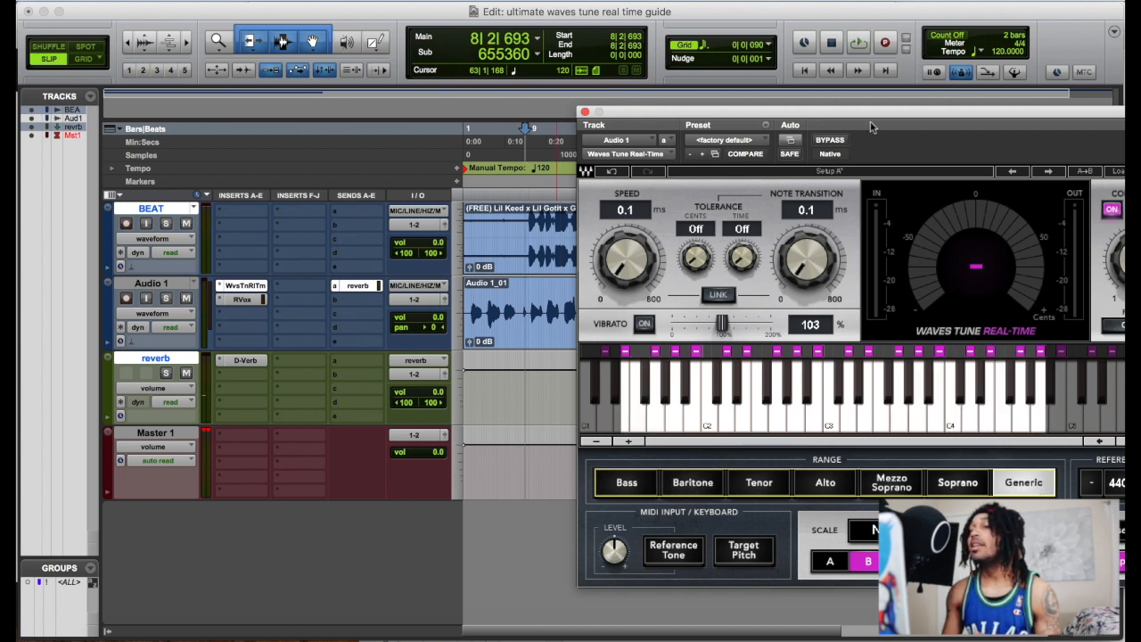
pyautogui.moveTo(871, 127); pyautogui.dragTo(558, 126)
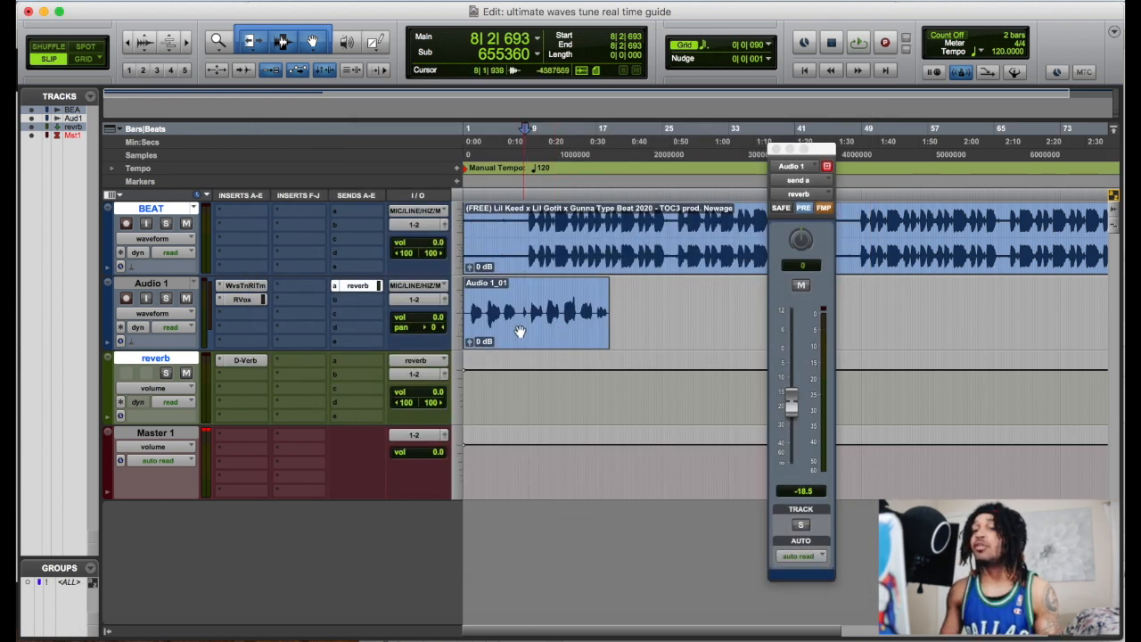
# Set Waves Tune Real-Time's scale on Audio 1 to Chromatic and play back the take from bar 8
pyautogui.click(253, 287)
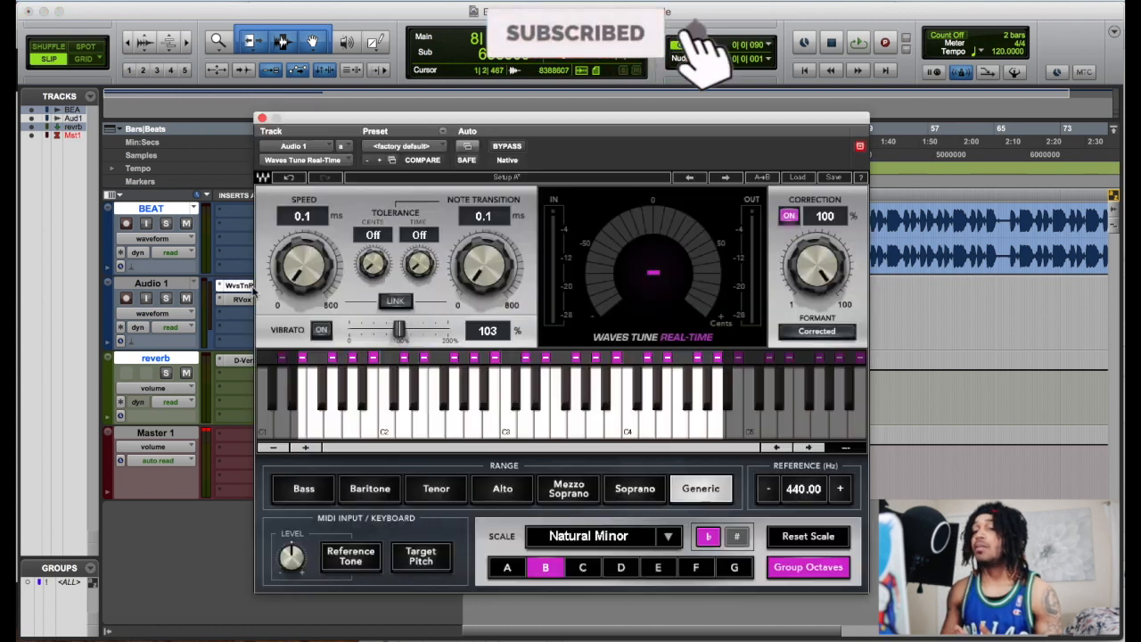
pyautogui.click(667, 543)
pyautogui.click(699, 576)
pyautogui.click(262, 119)
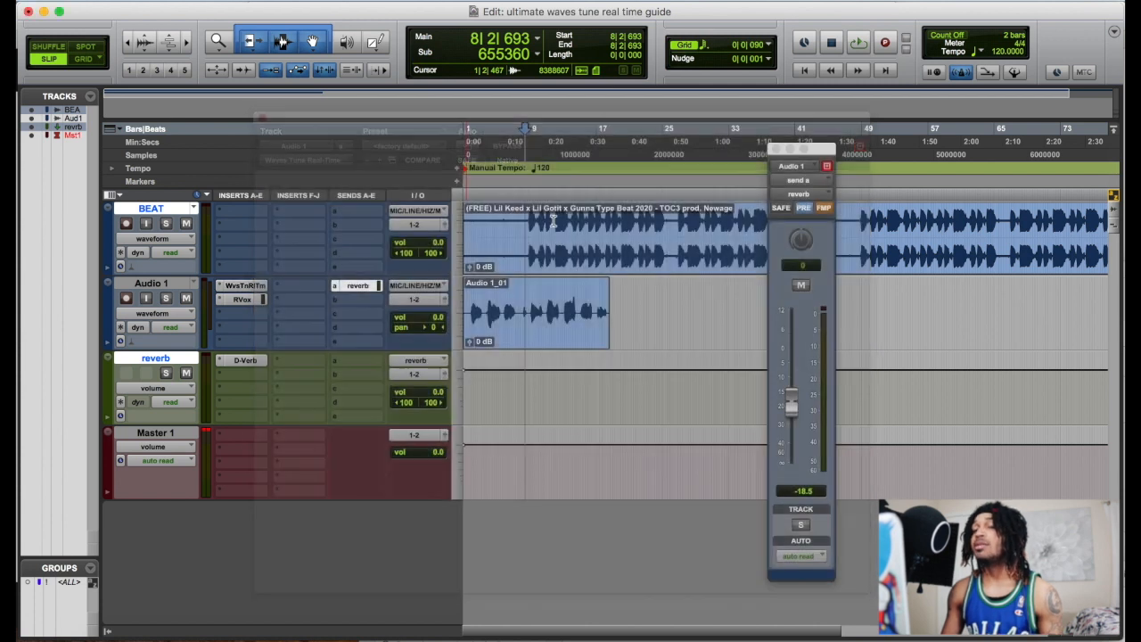
pyautogui.press('space')
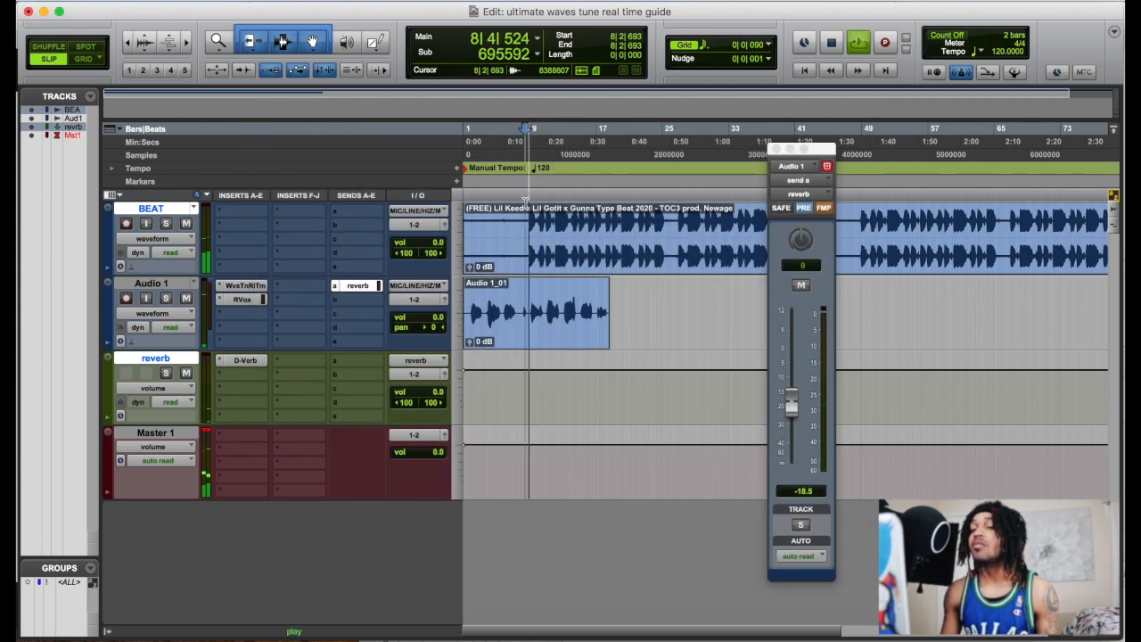
pyautogui.click(242, 286)
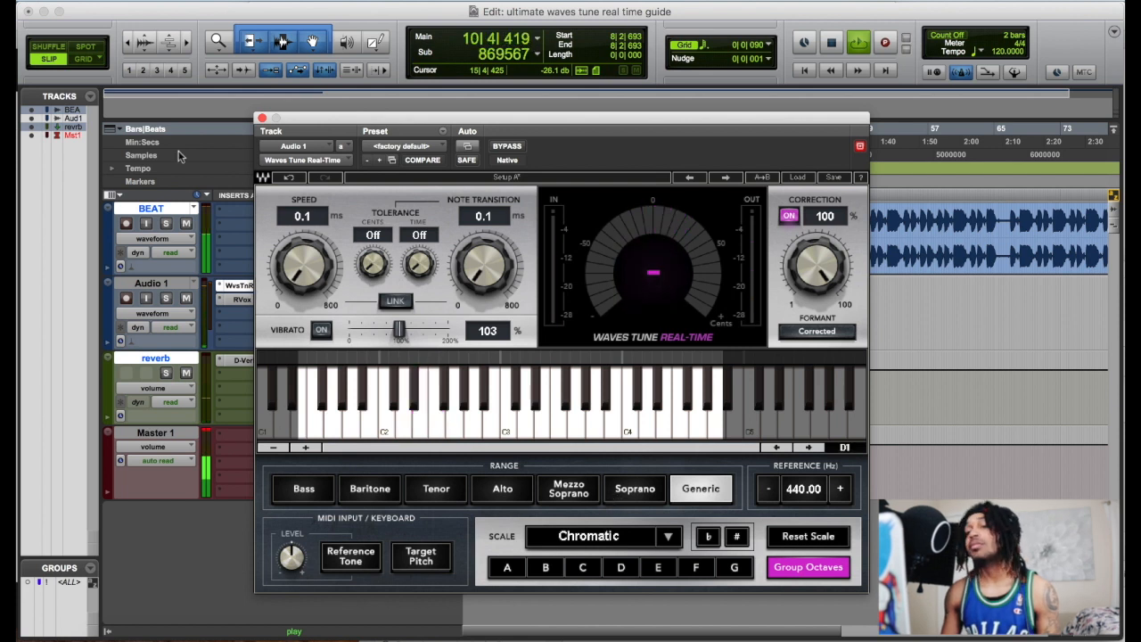
pyautogui.press('space')
# Change the tuning scale to A Major and play the take briefly to compare the sound
pyautogui.click(675, 537)
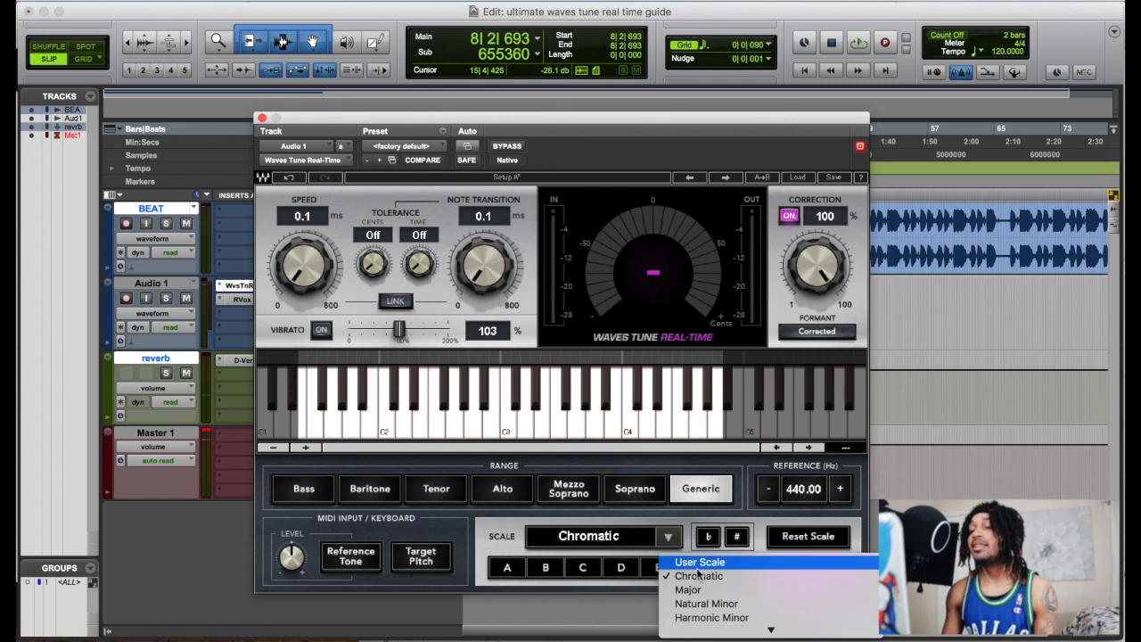
pyautogui.click(689, 590)
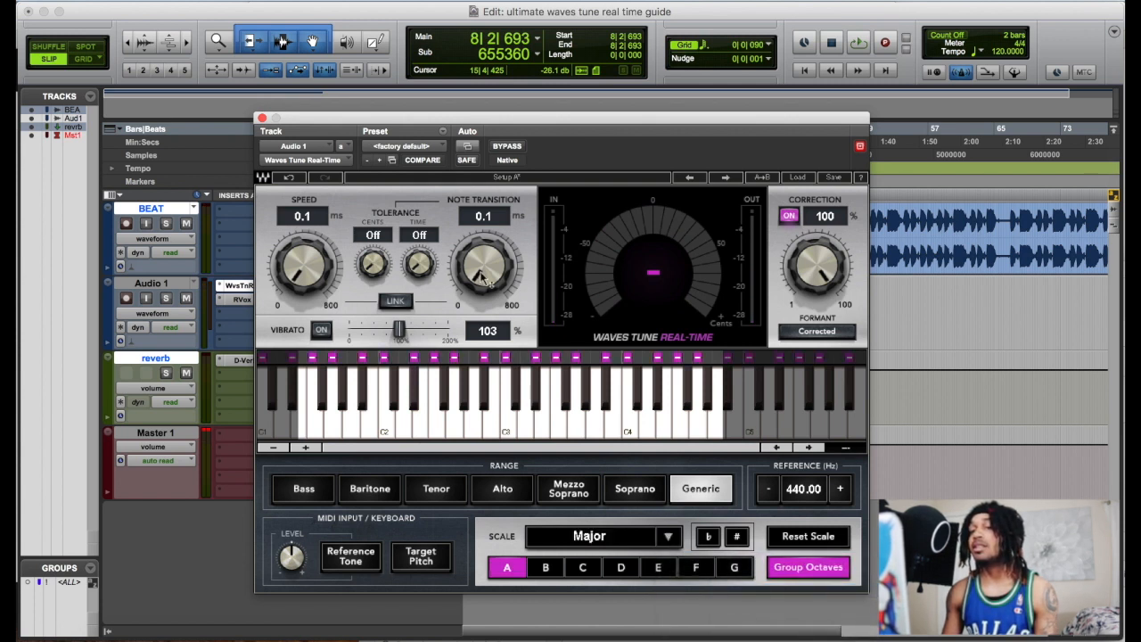
pyautogui.press('space')
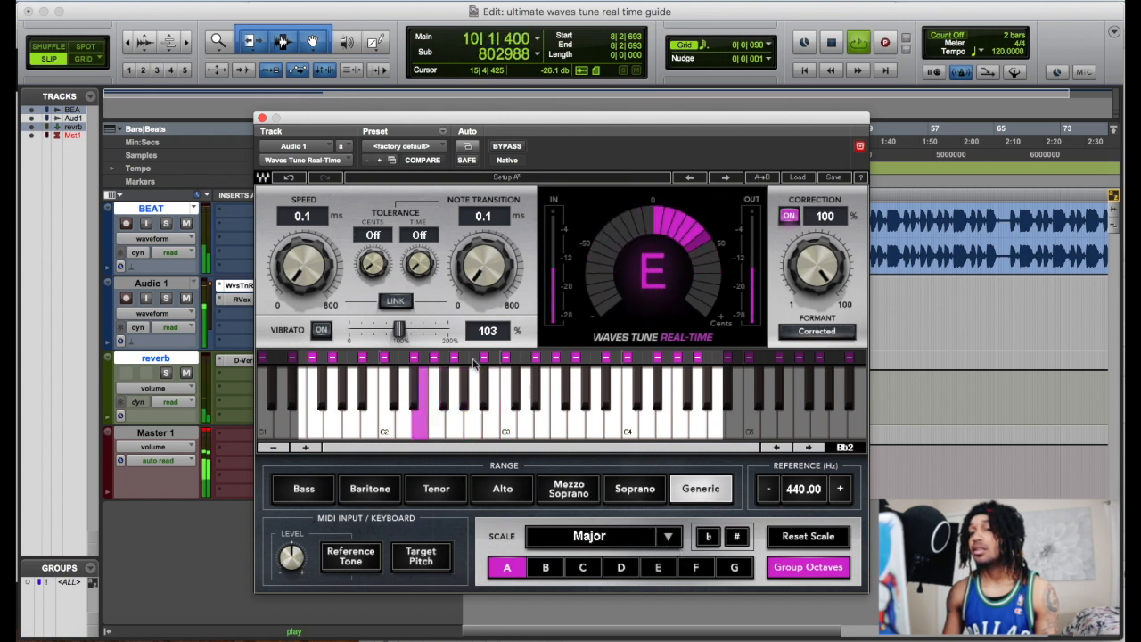
pyautogui.press('space')
# Set the tuning scale to B-flat Natural Minor, start playback of the take, and close the plug-in window
pyautogui.click(624, 542)
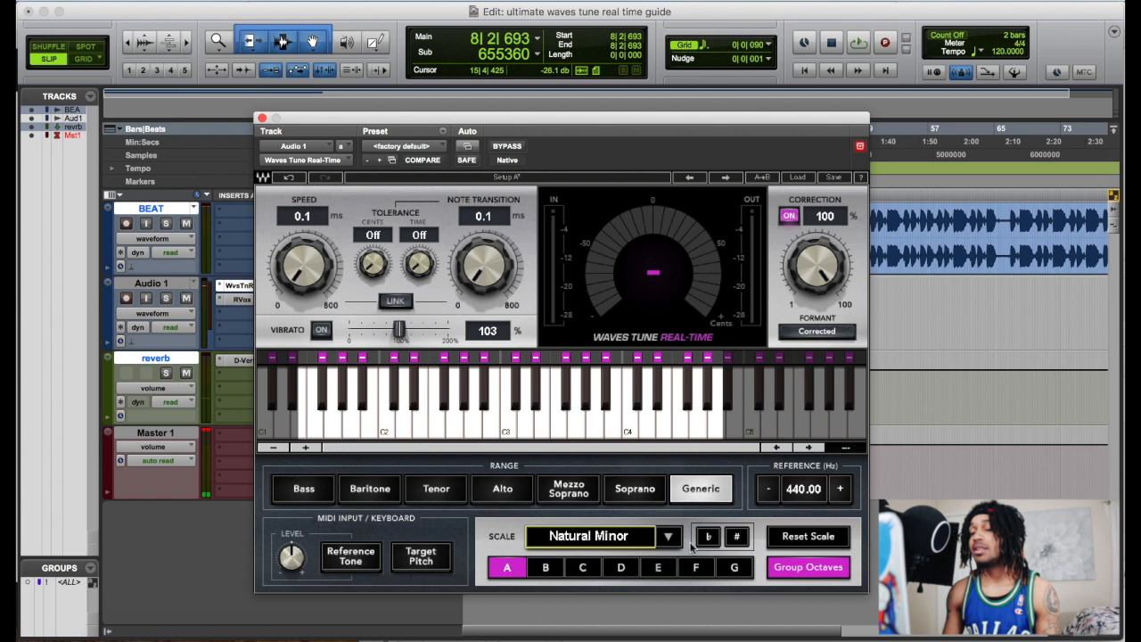
pyautogui.click(545, 567)
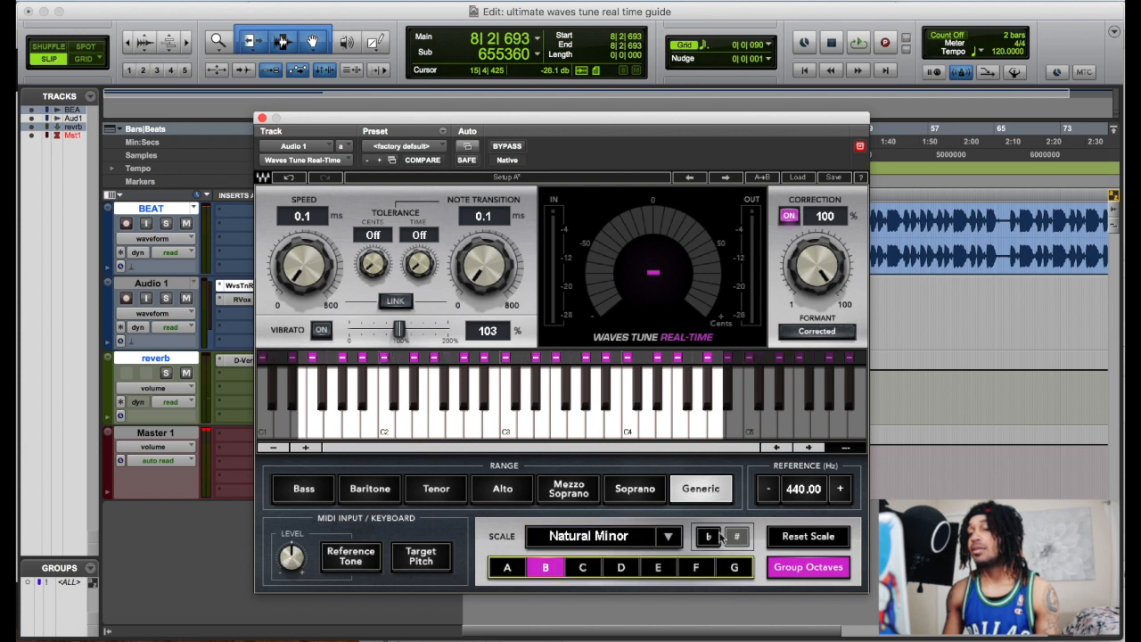
pyautogui.click(709, 536)
pyautogui.press('space')
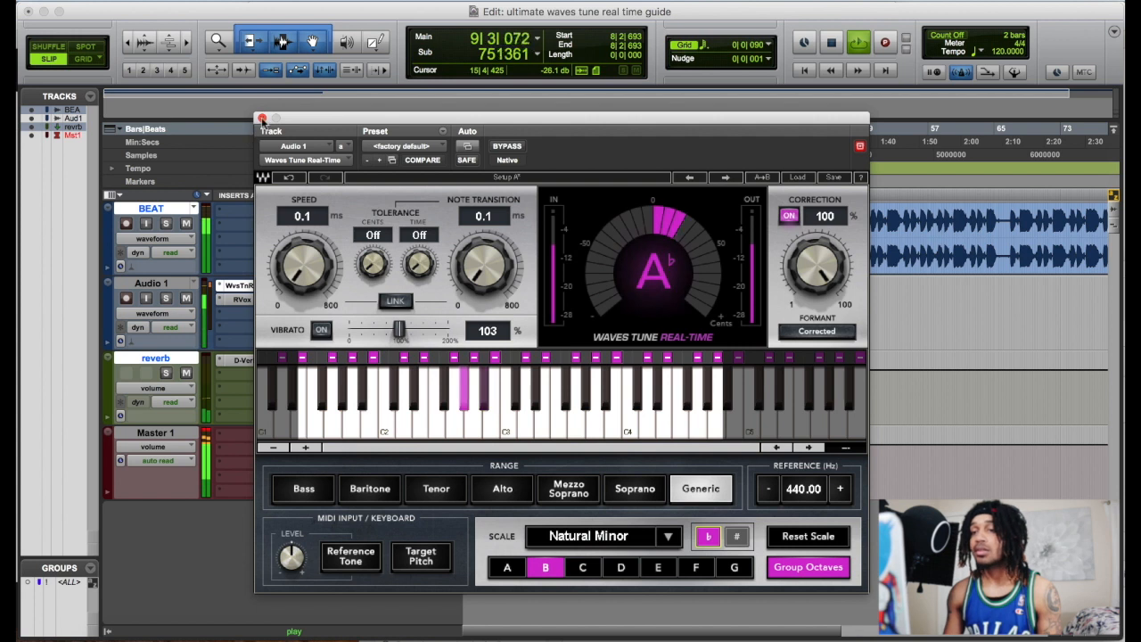
pyautogui.click(261, 118)
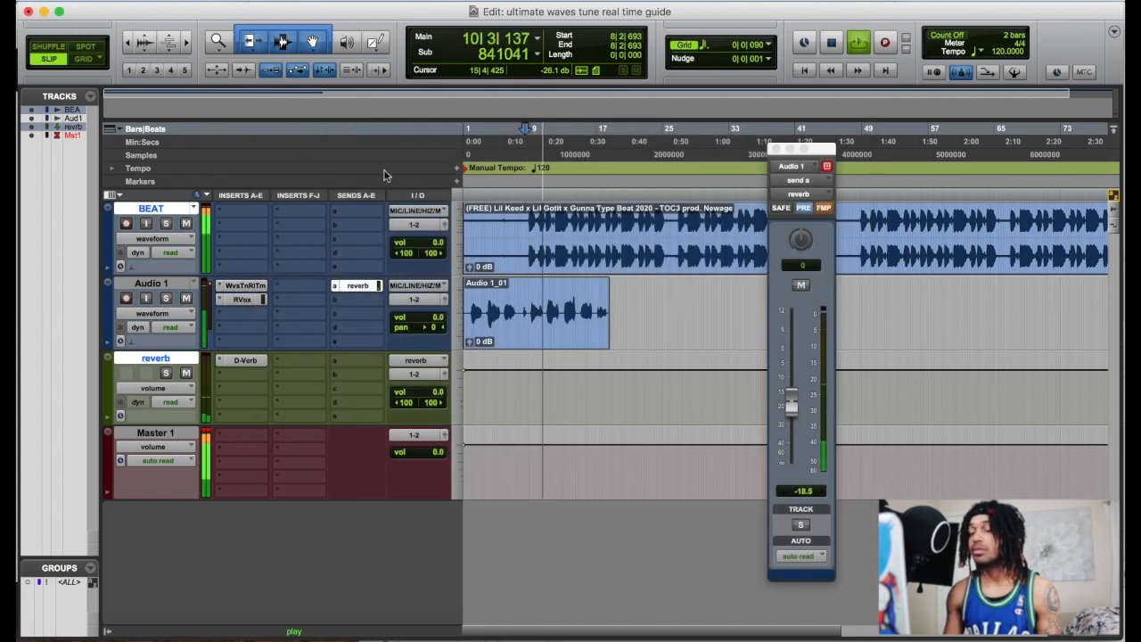